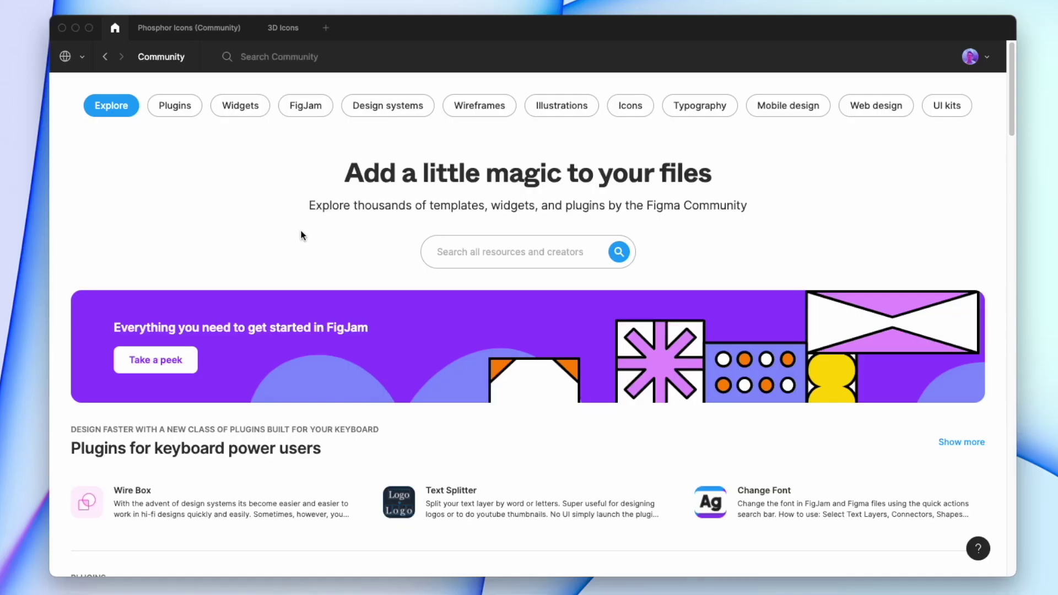
Browse the Figma Community Icons category to find the Phosphor Icons file
{"action": "left_click", "coordinate": [634, 108]}
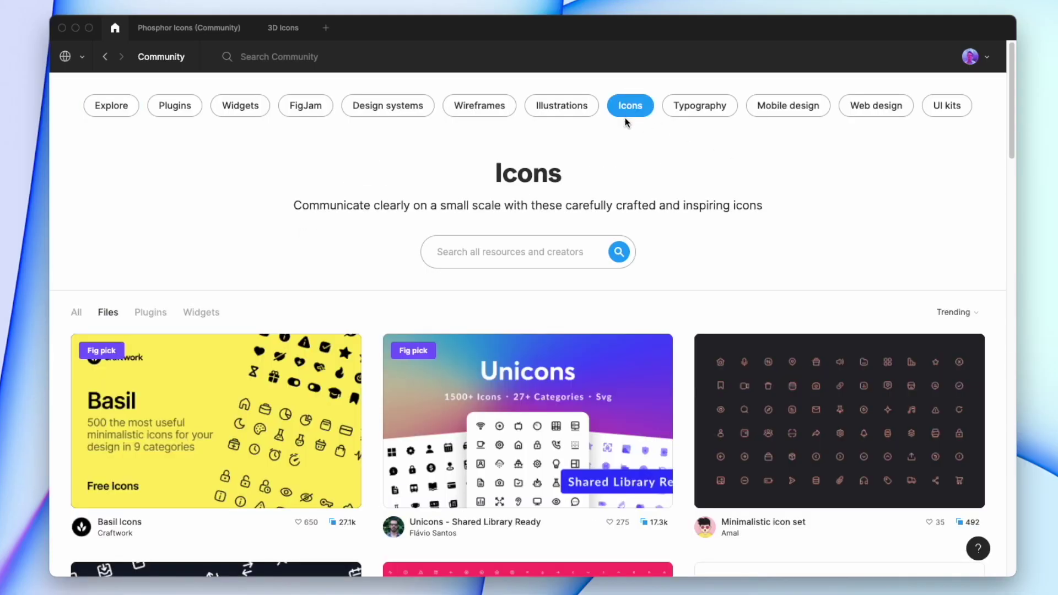
{"action": "scroll", "coordinate": [622, 341], "scroll_direction": "down", "scroll_amount": 4}
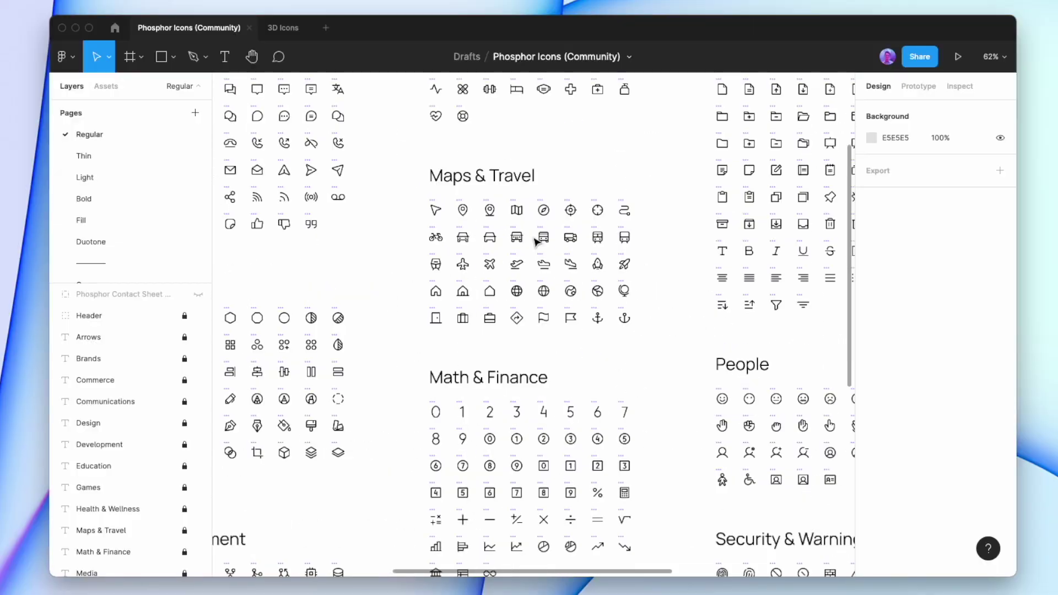
Copy the Globe icon into the 3D Icons file and move it to the left
{"action": "left_click", "coordinate": [505, 362]}
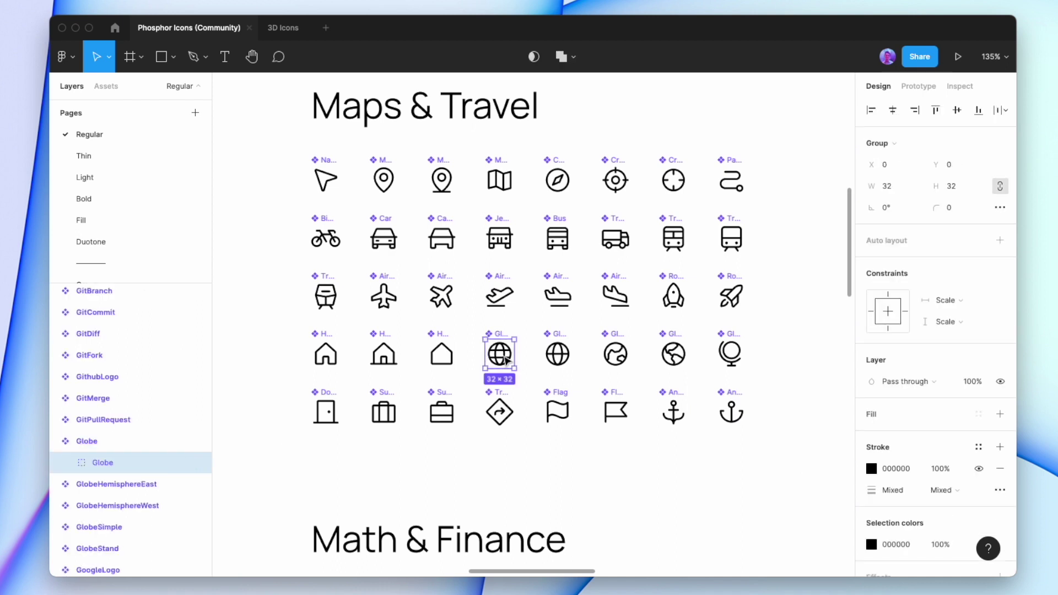
{"action": "left_click", "coordinate": [296, 34]}
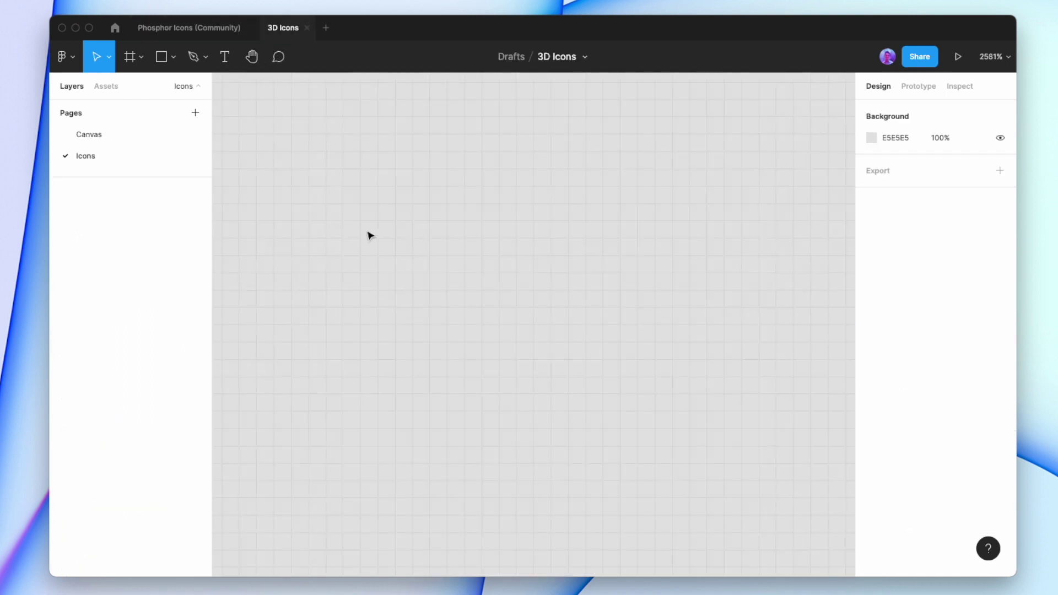
{"action": "key", "text": "super+v"}
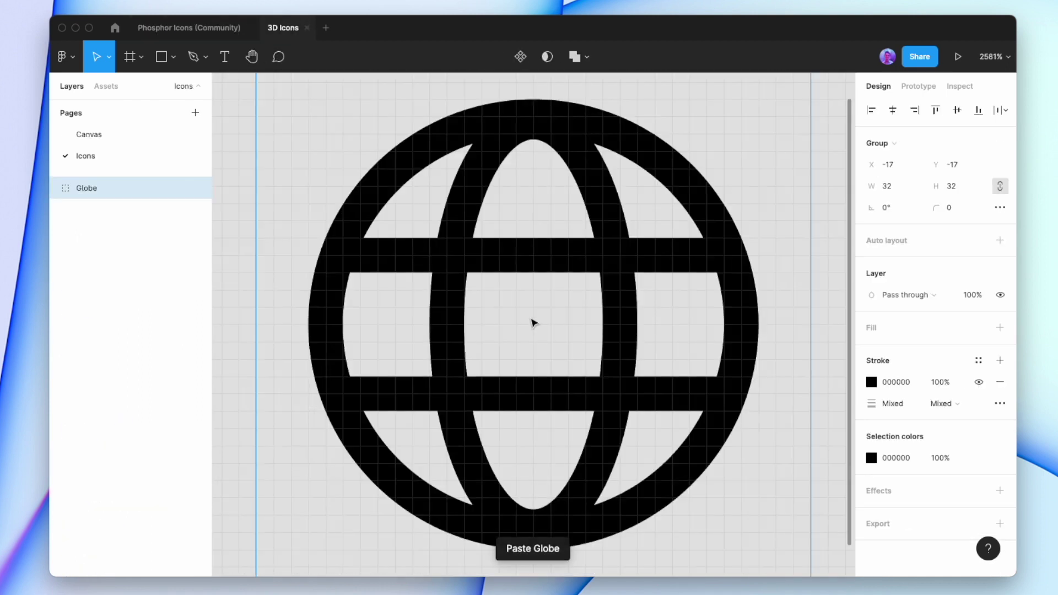
{"action": "scroll", "coordinate": [535, 321], "scroll_direction": "down", "scroll_amount": 5, "text": "ctrl"}
{"action": "left_click_drag", "start_coordinate": [537, 334], "coordinate": [444, 330]}
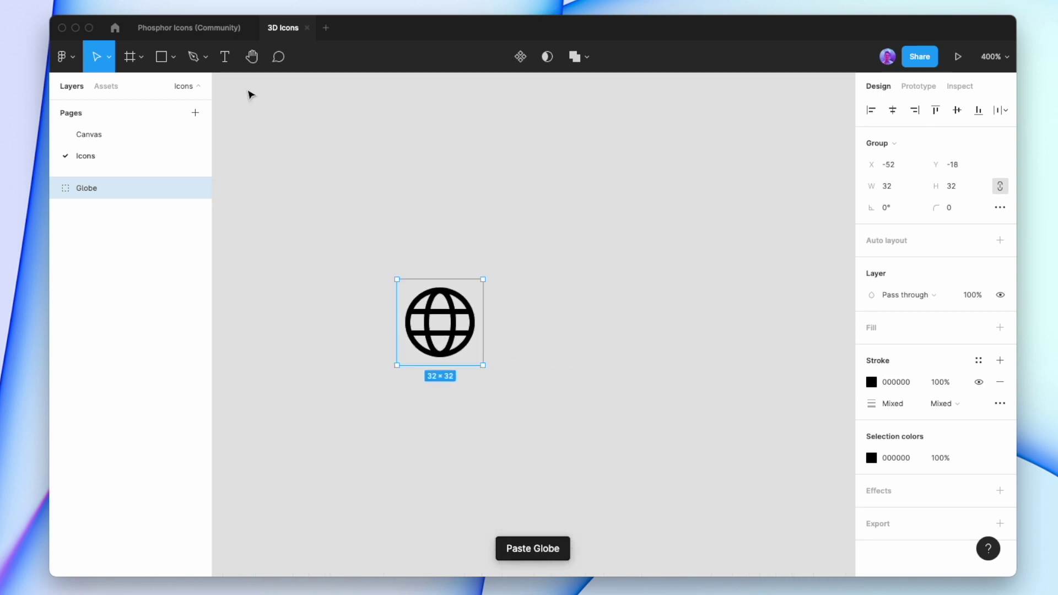
Copy the AirplaneTilt icon over and place it right of the globe
{"action": "left_click", "coordinate": [179, 29]}
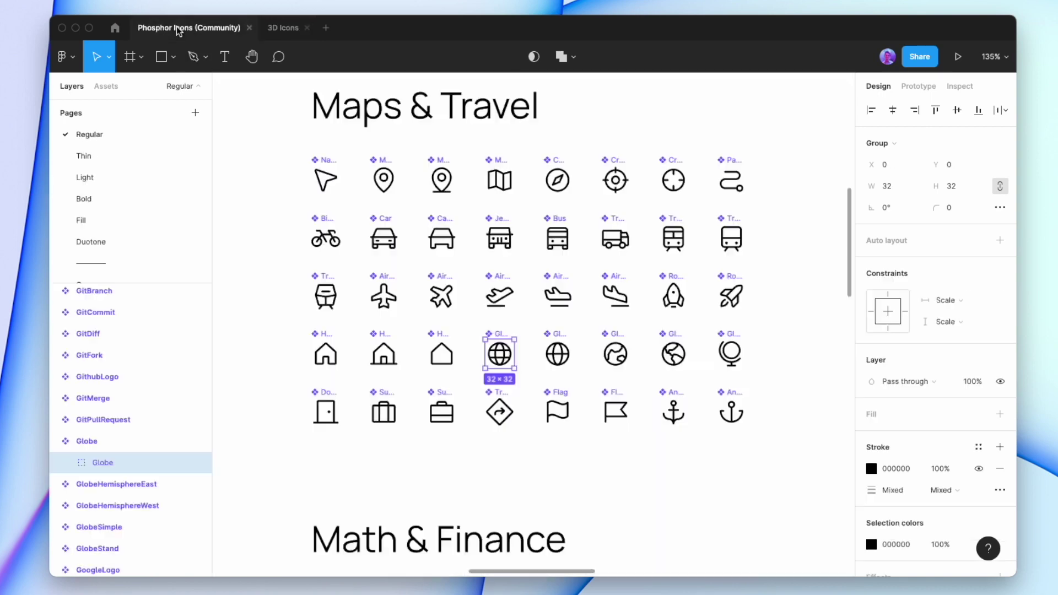
{"action": "left_click", "coordinate": [444, 299]}
{"action": "key", "text": "super+c"}
{"action": "left_click", "coordinate": [270, 28]}
{"action": "key", "text": "super+v"}
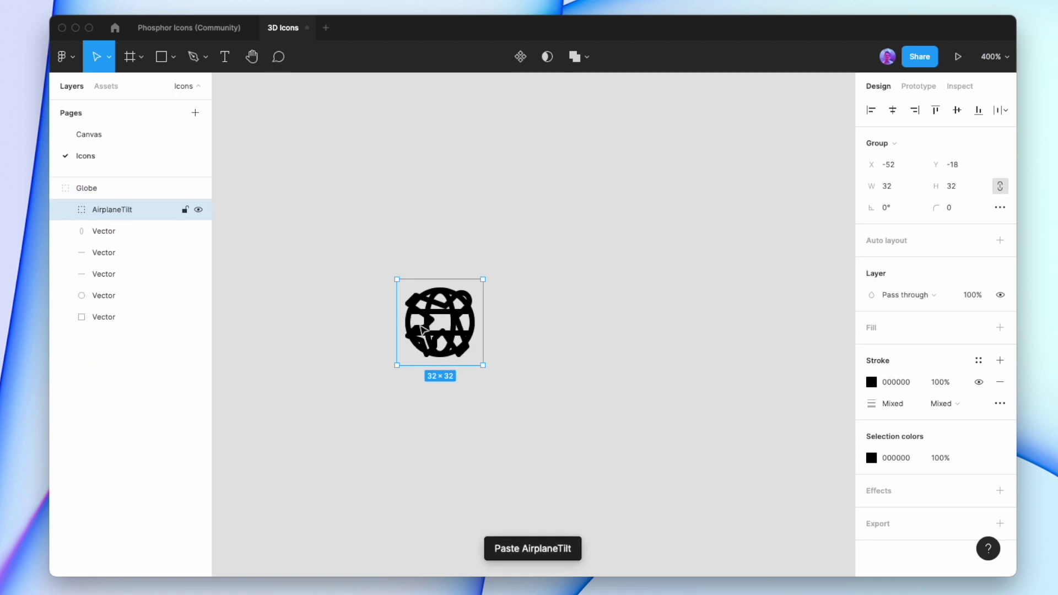
{"action": "left_click_drag", "start_coordinate": [421, 329], "coordinate": [528, 329]}
{"action": "scroll", "coordinate": [529, 329], "scroll_direction": "right", "scroll_amount": 3}
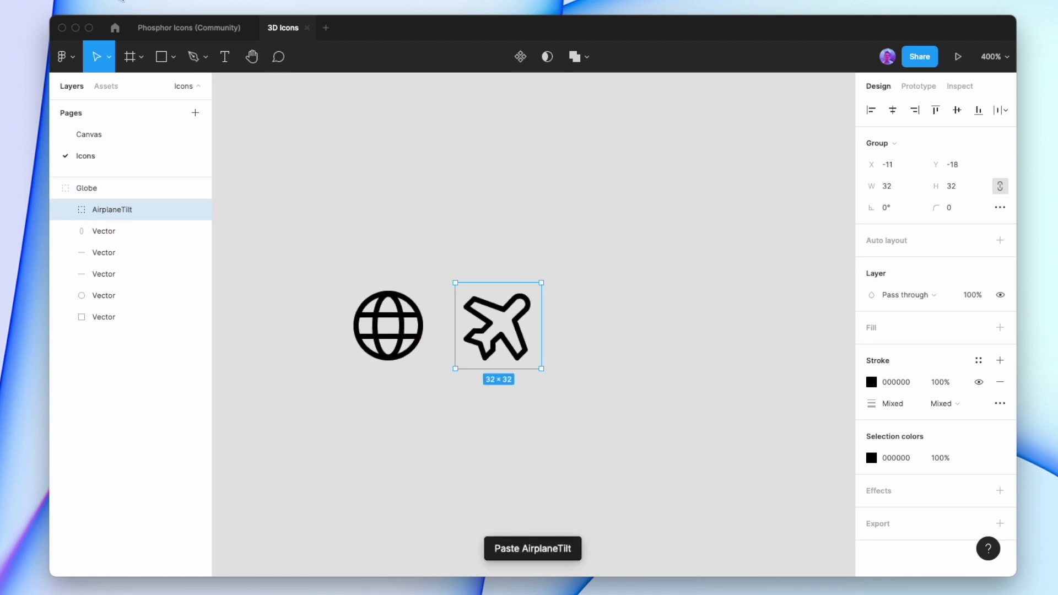
Copy the Anchor icon over, place it right of the airplane, and select all three
{"action": "left_click", "coordinate": [173, 28]}
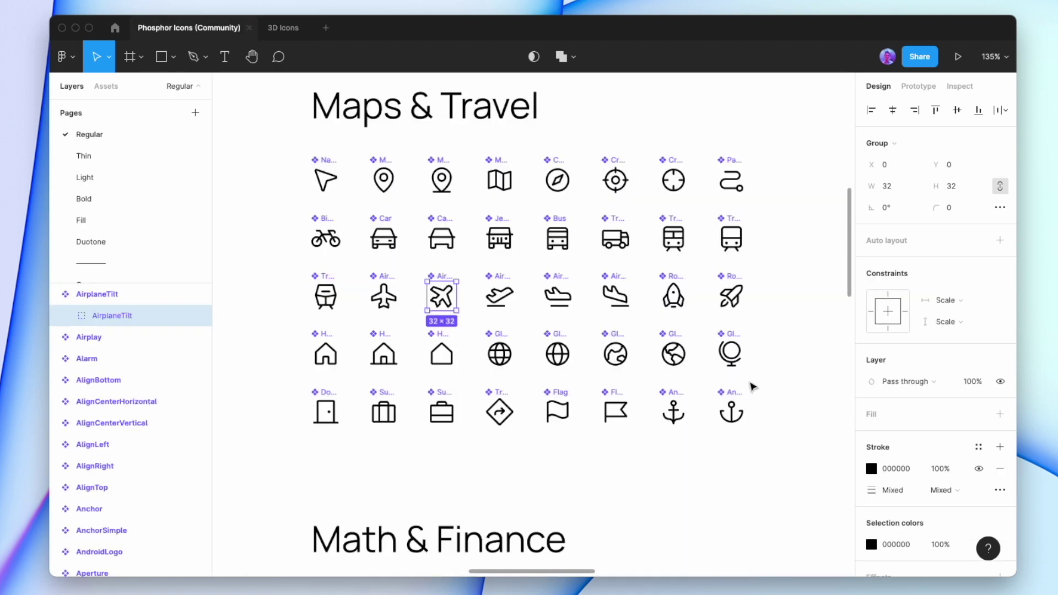
{"action": "left_click", "coordinate": [673, 413]}
{"action": "left_click", "coordinate": [673, 413]}
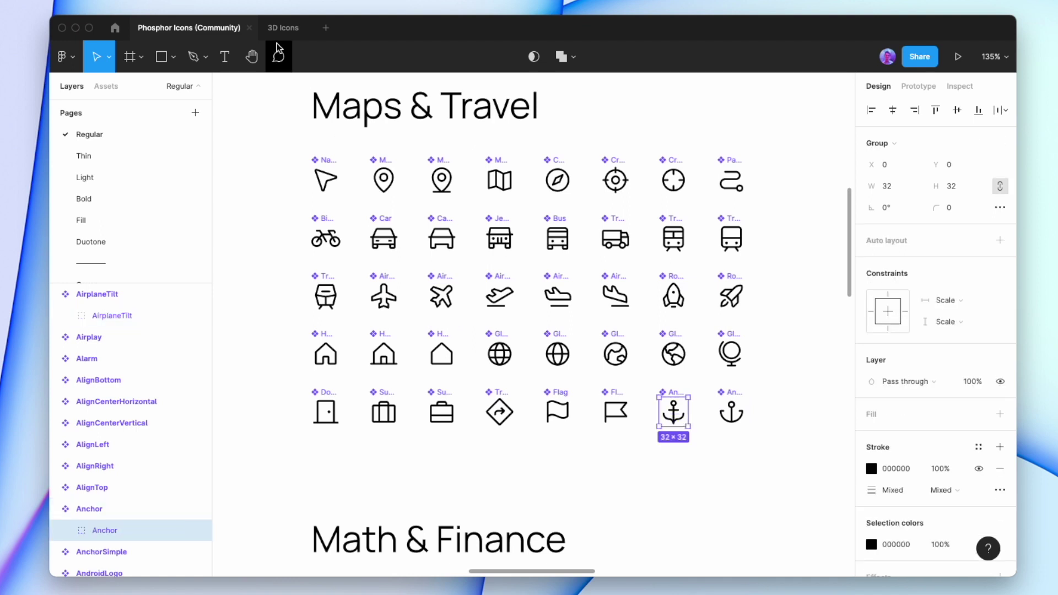
{"action": "left_click", "coordinate": [272, 27]}
{"action": "key", "text": "super+v"}
{"action": "left_click_drag", "start_coordinate": [498, 339], "coordinate": [612, 338]}
{"action": "left_click_drag", "start_coordinate": [722, 238], "coordinate": [312, 397]}
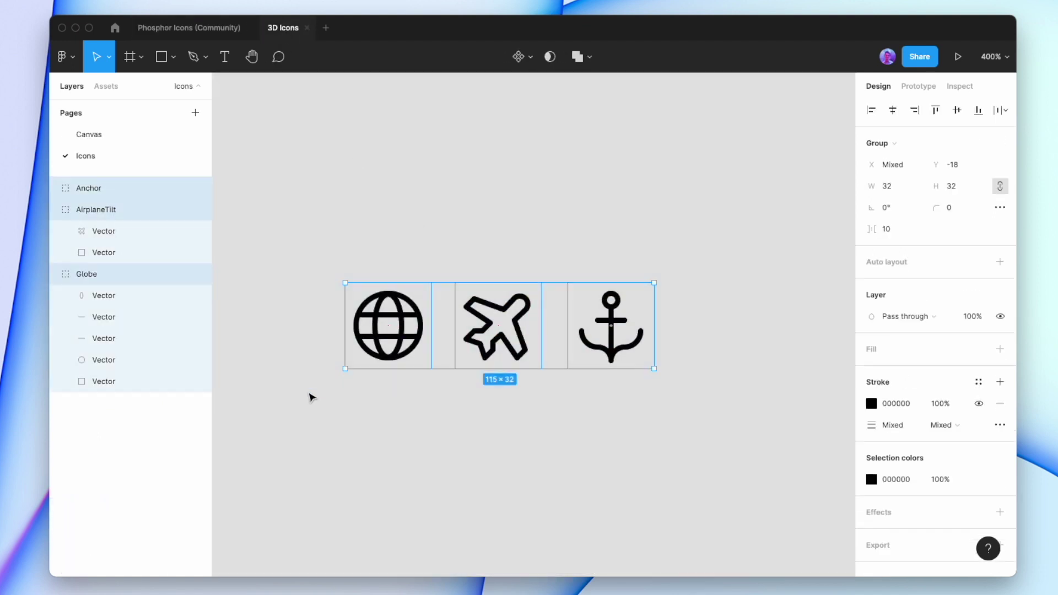
Ungroup the three icons and delete their three square bounding vectors
{"action": "key", "text": "super+shift+g"}
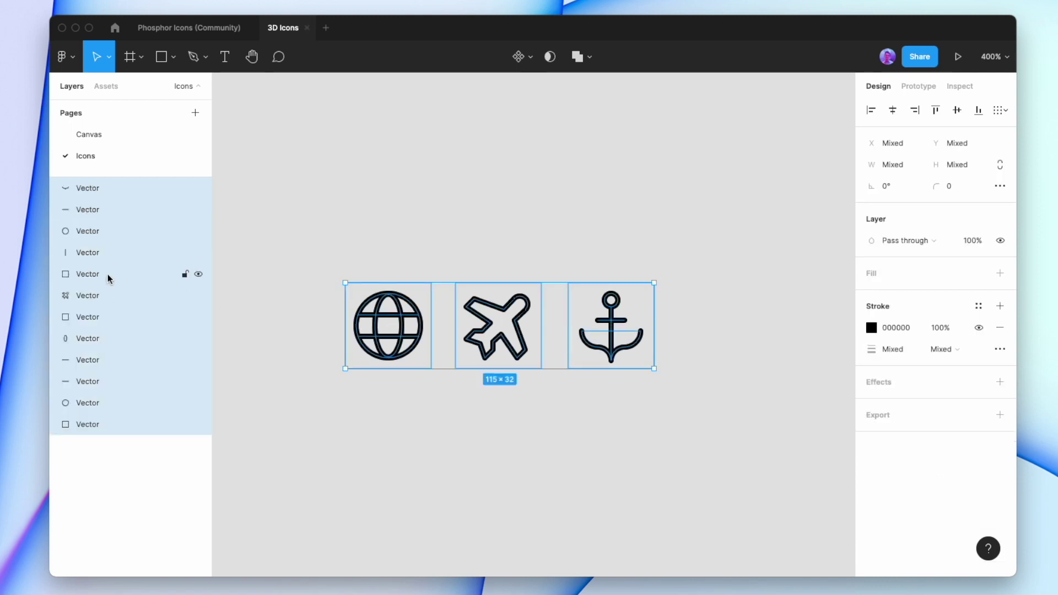
{"action": "left_click", "coordinate": [107, 274]}
{"action": "left_click", "coordinate": [102, 318], "text": "super"}
{"action": "left_click", "coordinate": [95, 425], "text": "super"}
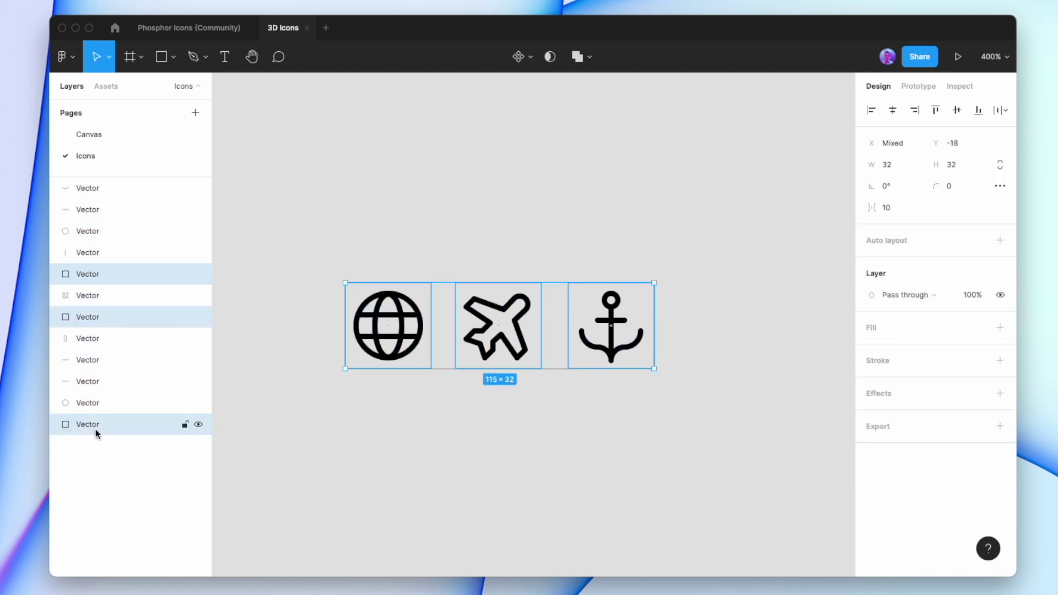
{"action": "key", "text": "Delete"}
Set the stroke weight of the nine remaining icon vectors to 1.6
{"action": "left_click_drag", "start_coordinate": [314, 237], "coordinate": [634, 402]}
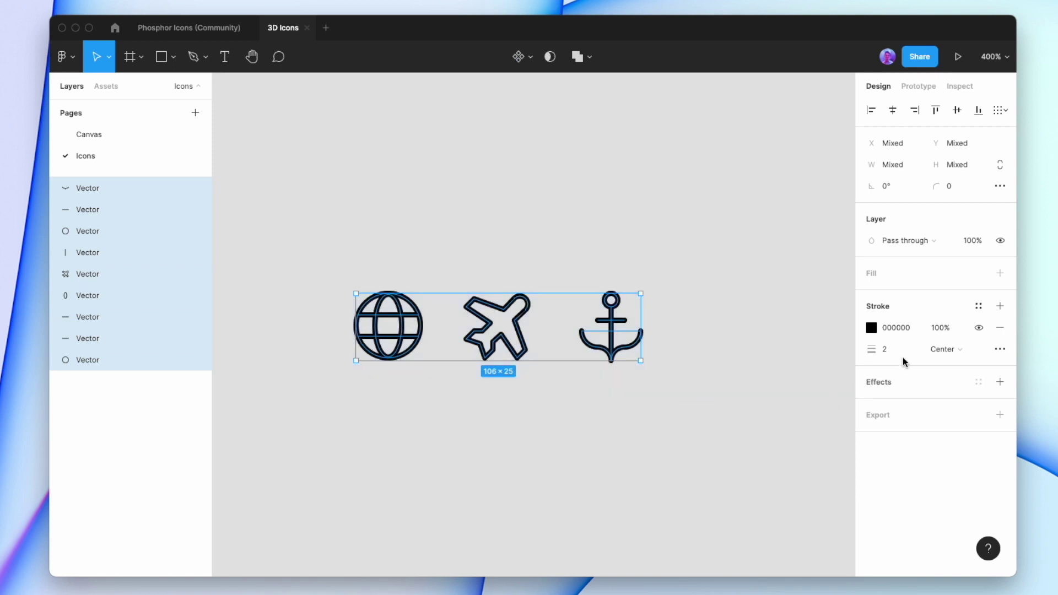
{"action": "type", "text": "1.6"}
{"action": "key", "text": "Return"}
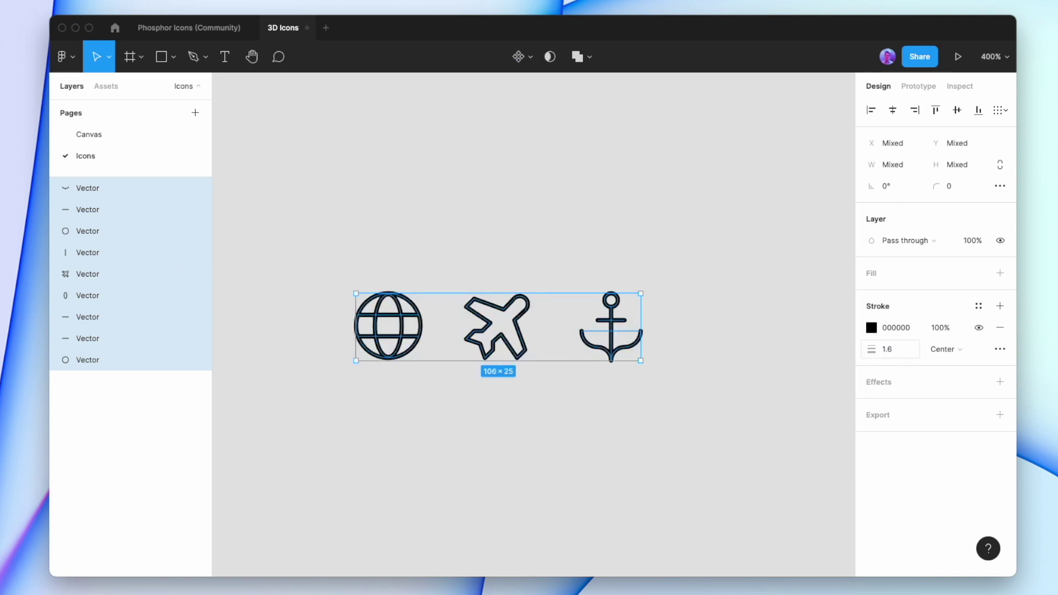
Group the anchor vectors as Group 1 and the globe vectors as Group 2
{"action": "left_click", "coordinate": [725, 407]}
{"action": "left_click_drag", "start_coordinate": [725, 406], "coordinate": [578, 241]}
{"action": "key", "text": "super+g"}
{"action": "left_click_drag", "start_coordinate": [449, 279], "coordinate": [502, 333]}
{"action": "left_click_drag", "start_coordinate": [433, 356], "coordinate": [349, 244]}
{"action": "key", "text": "super+g"}
Outline the icon strokes, then union the anchor parts and the globe parts into single shapes
{"action": "left_click", "coordinate": [127, 10]}
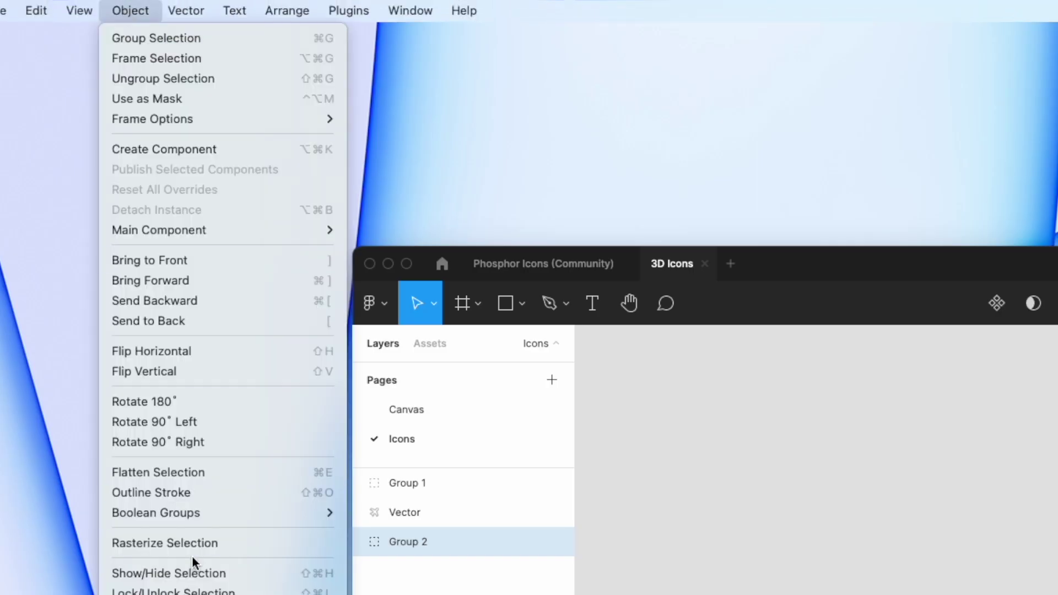
{"action": "left_click", "coordinate": [206, 489]}
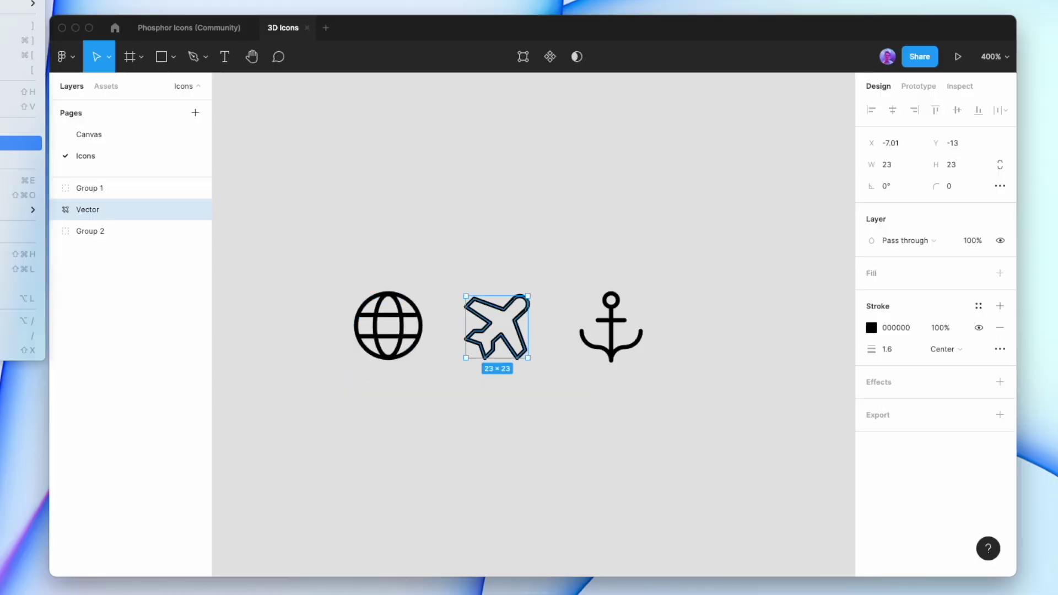
{"action": "left_click", "coordinate": [88, 188]}
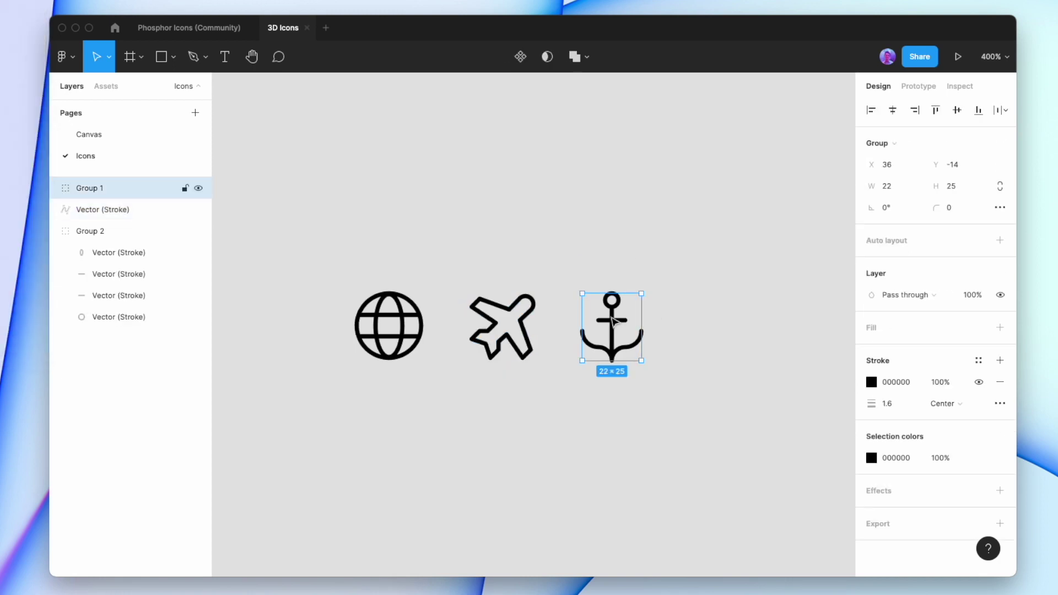
{"action": "left_click", "coordinate": [575, 57]}
{"action": "left_click", "coordinate": [418, 307]}
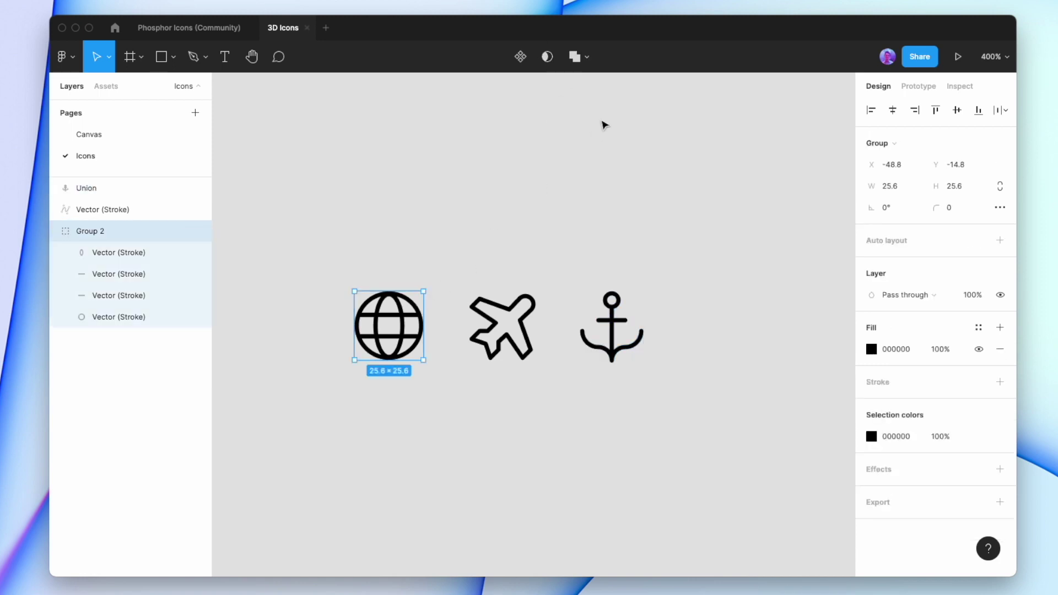
{"action": "left_click", "coordinate": [573, 56]}
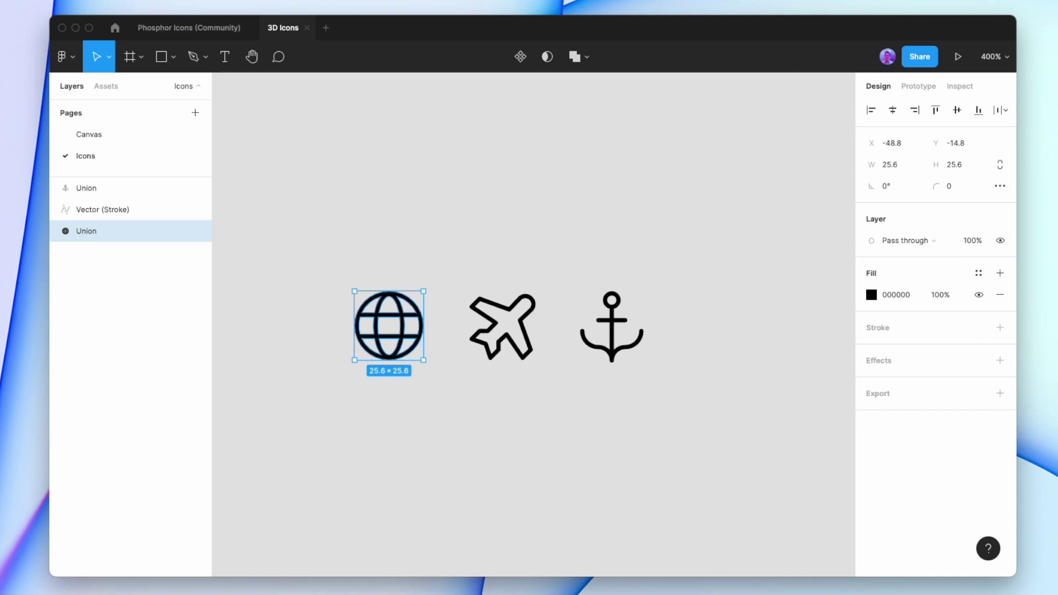
{"action": "left_click", "coordinate": [97, 2]}
In the oblique plugin, give the projection a grey 5C5C5C custom fill and project the globe
{"action": "left_click", "coordinate": [104, 85]}
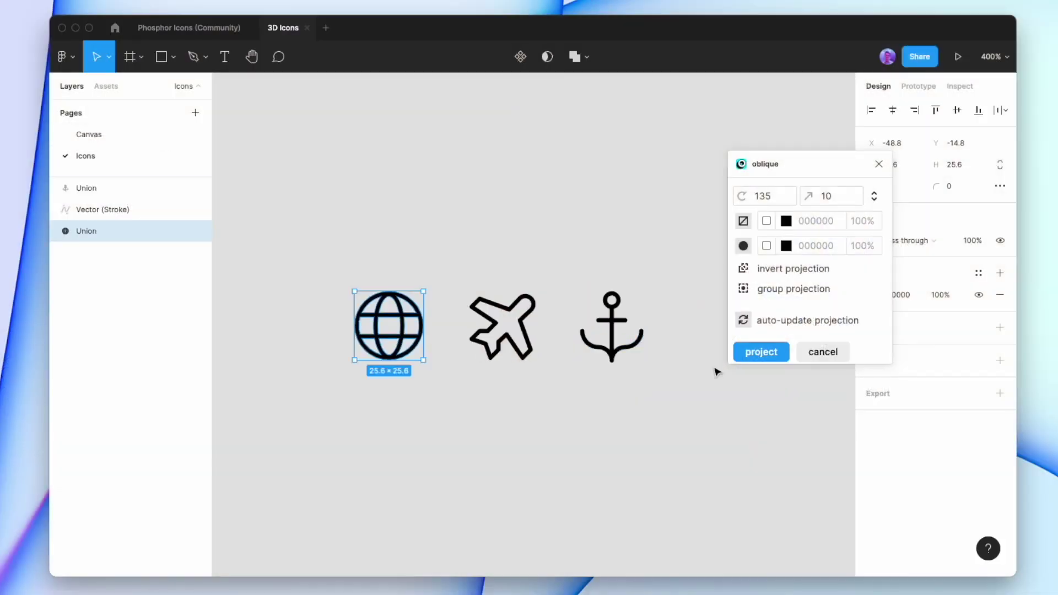
{"action": "left_click", "coordinate": [766, 246]}
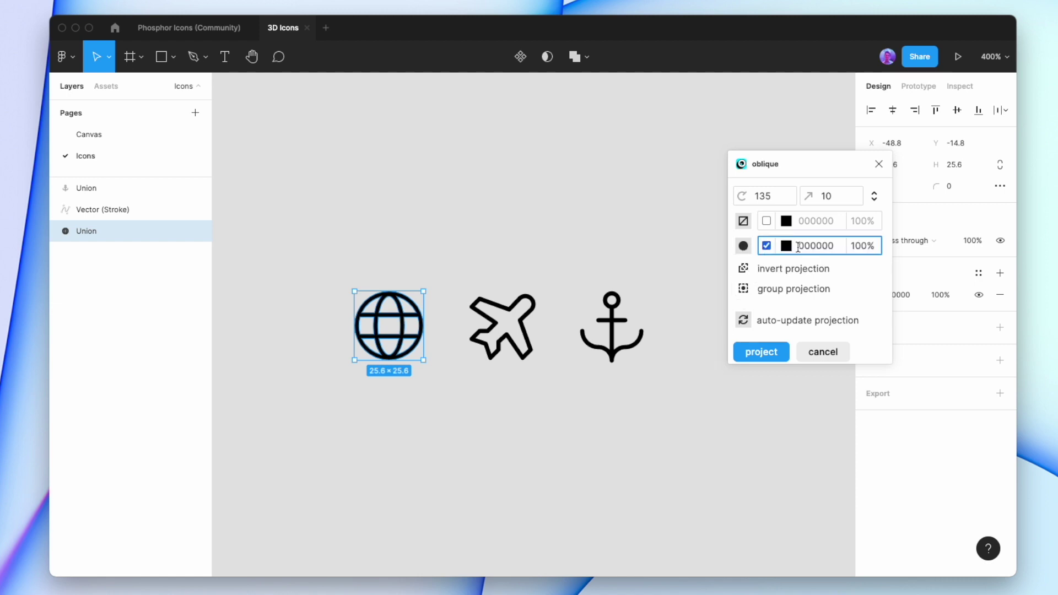
{"action": "left_click", "coordinate": [786, 251]}
{"action": "left_click_drag", "start_coordinate": [788, 331], "coordinate": [775, 314]}
{"action": "left_click", "coordinate": [757, 309]}
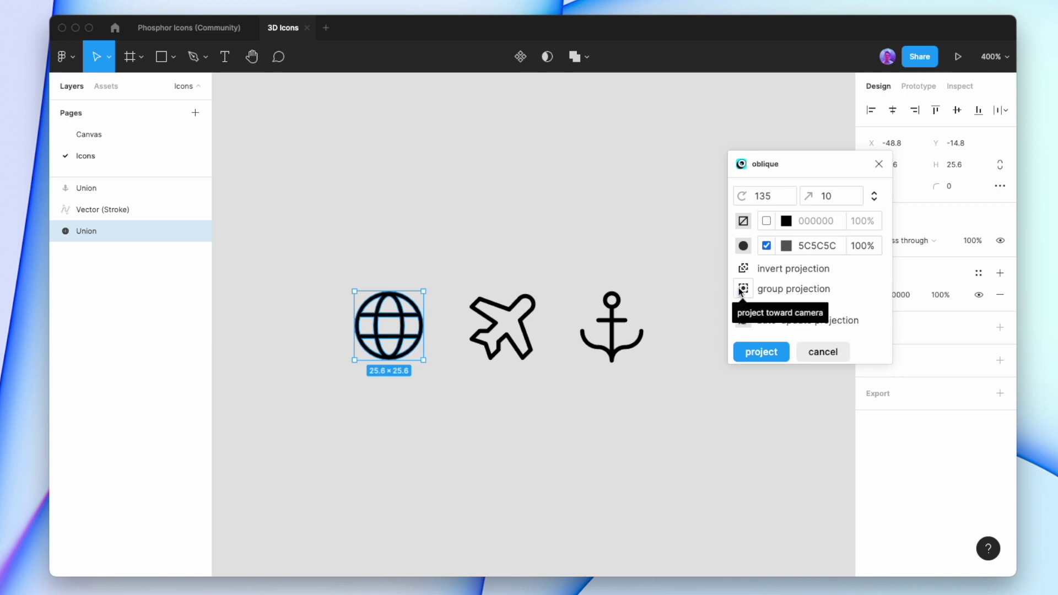
{"action": "left_click", "coordinate": [762, 357]}
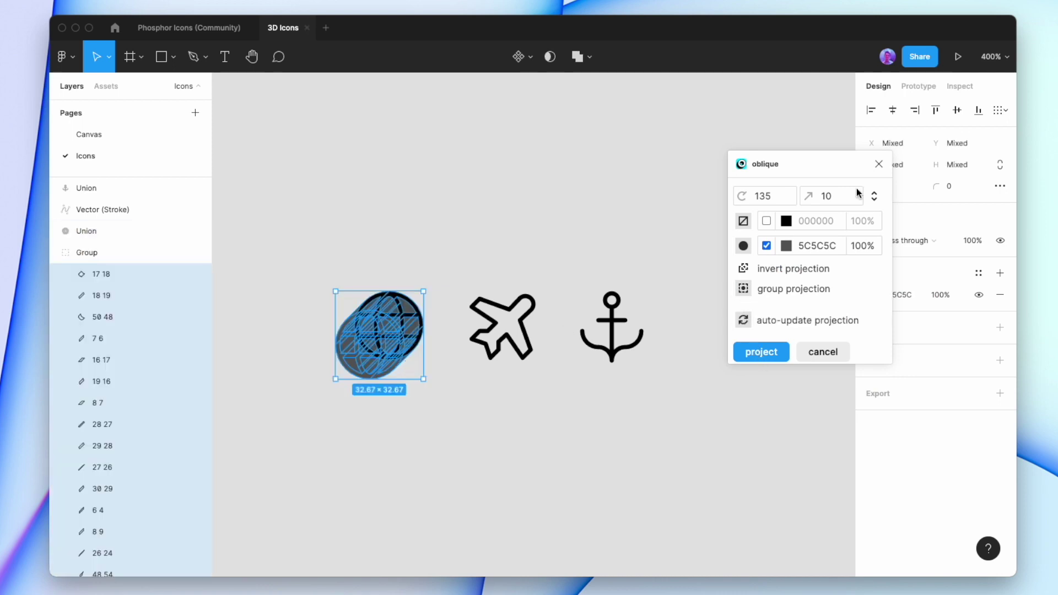
Set the projection depth to 2, fill to 8C8C8C and angle to 120
{"action": "type", "text": "2"}
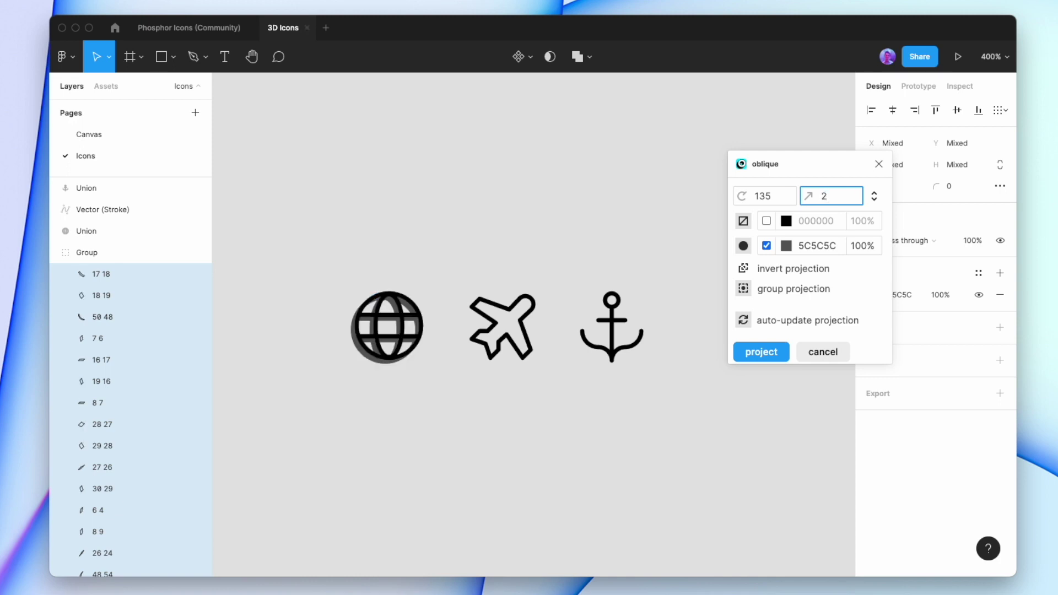
{"action": "left_click", "coordinate": [786, 246]}
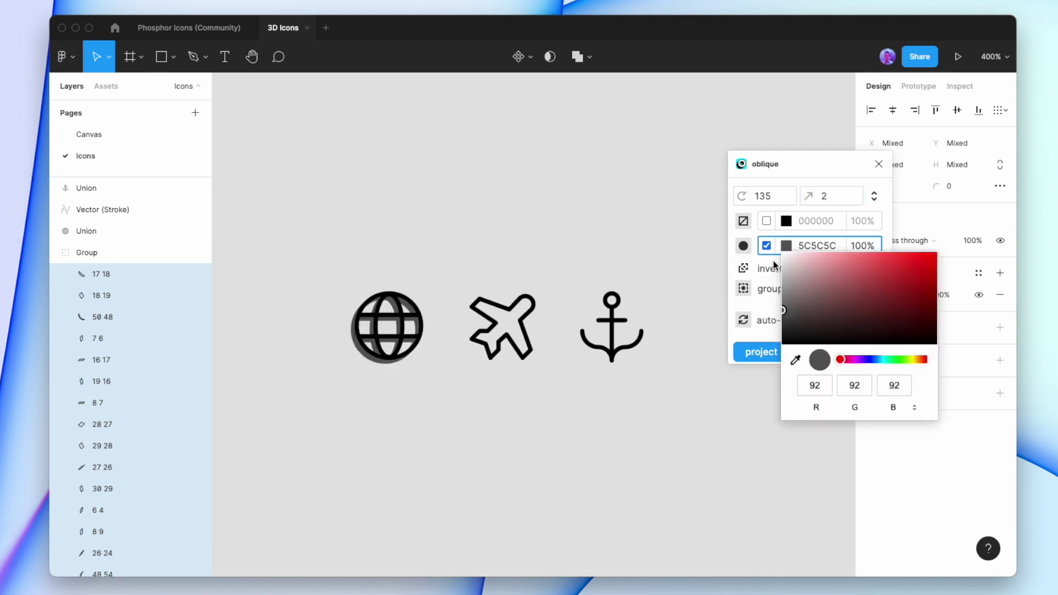
{"action": "left_click_drag", "start_coordinate": [778, 311], "coordinate": [773, 293]}
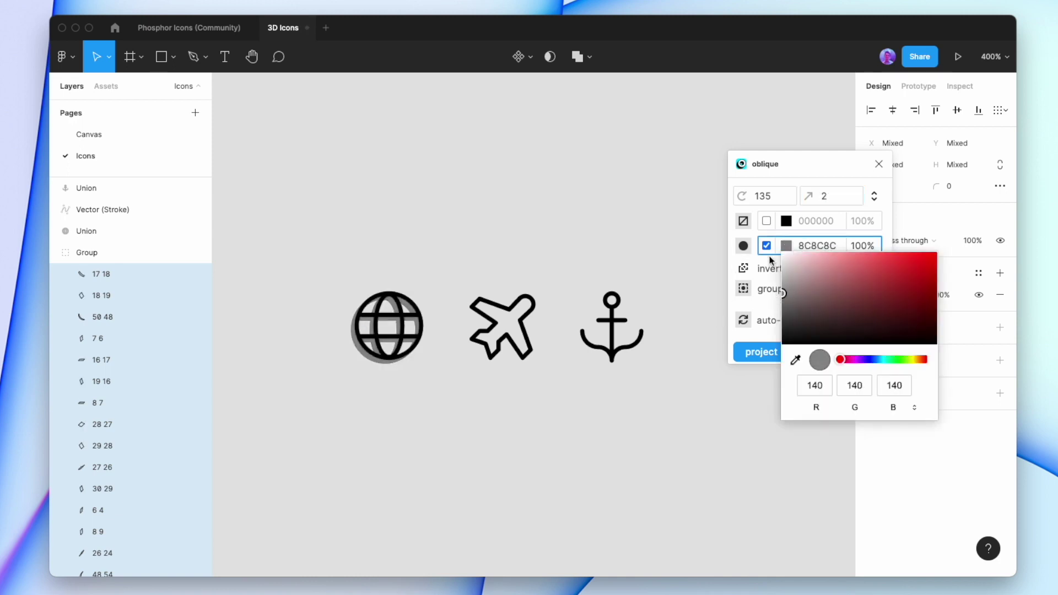
{"action": "left_click", "coordinate": [782, 196]}
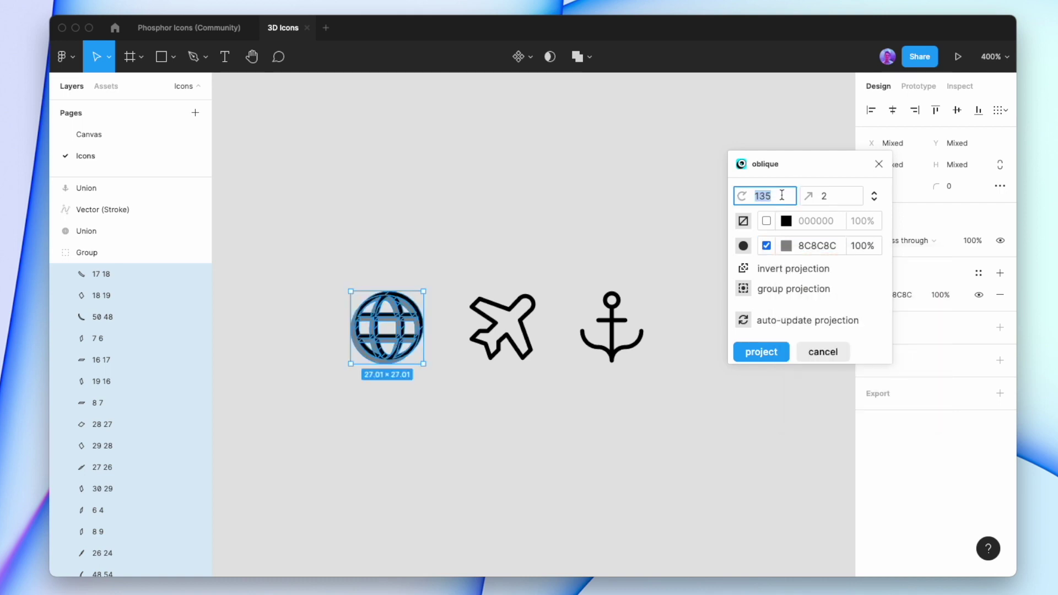
{"action": "type", "text": "120"}
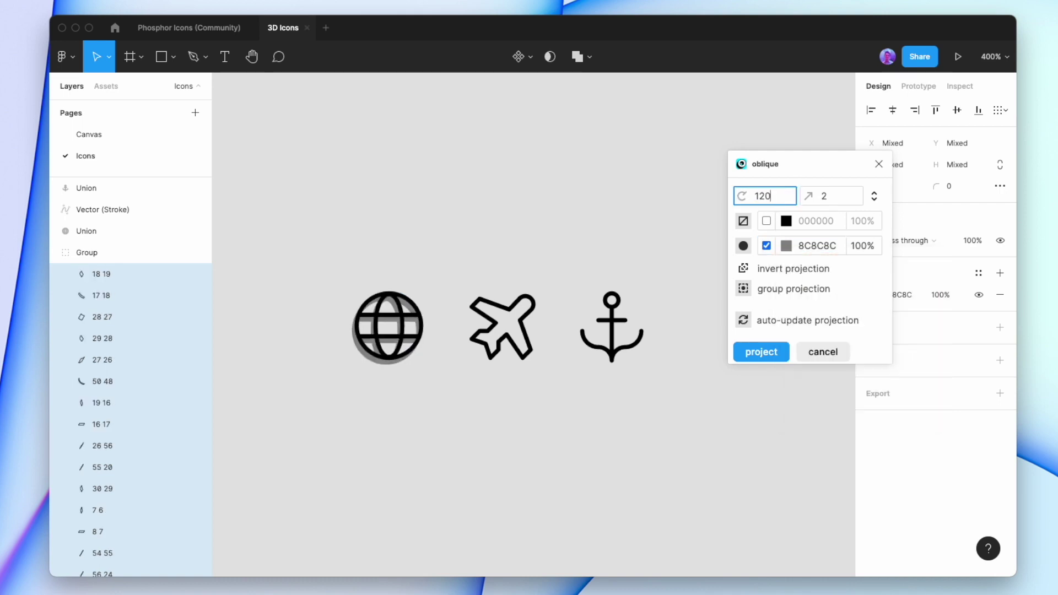
Project oblique extrusions onto the airplane and anchor icons, then close the plugin
{"action": "left_click", "coordinate": [449, 296]}
{"action": "left_click_drag", "start_coordinate": [458, 280], "coordinate": [515, 342]}
{"action": "left_click", "coordinate": [755, 347]}
{"action": "left_click", "coordinate": [624, 311]}
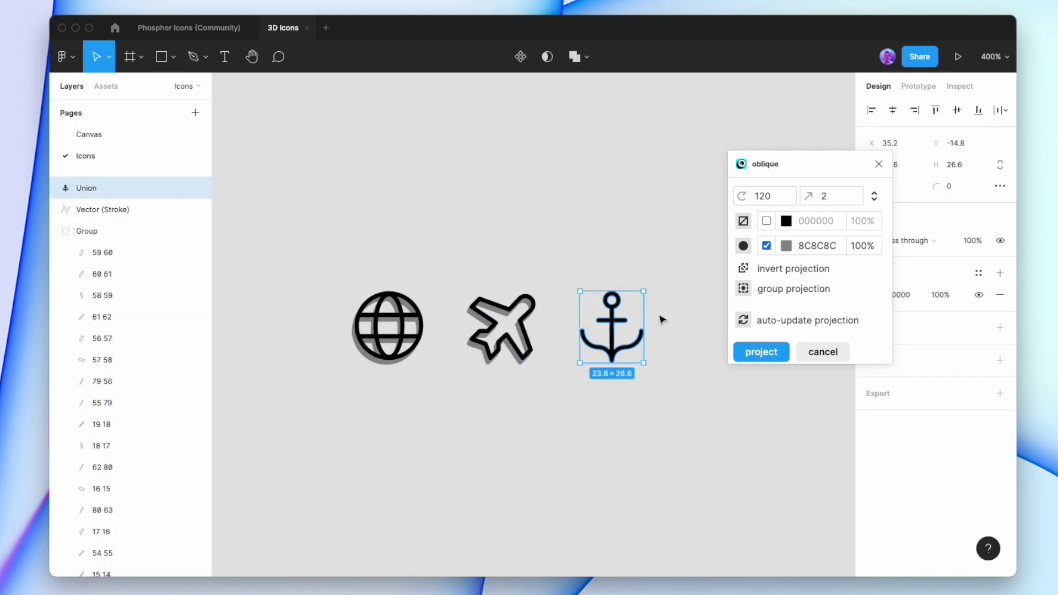
{"action": "left_click", "coordinate": [759, 349]}
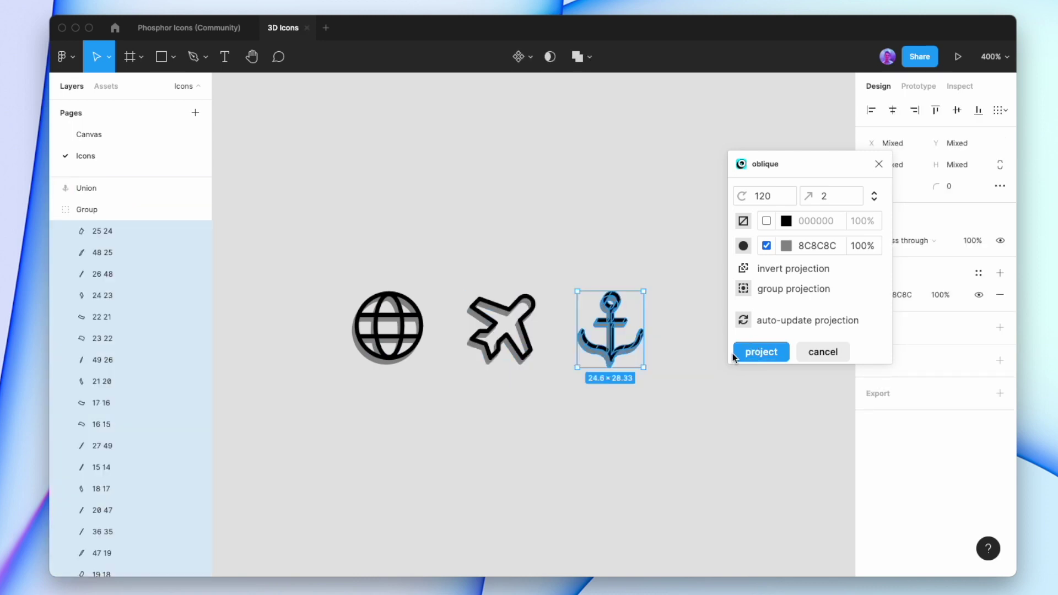
{"action": "left_click", "coordinate": [878, 165]}
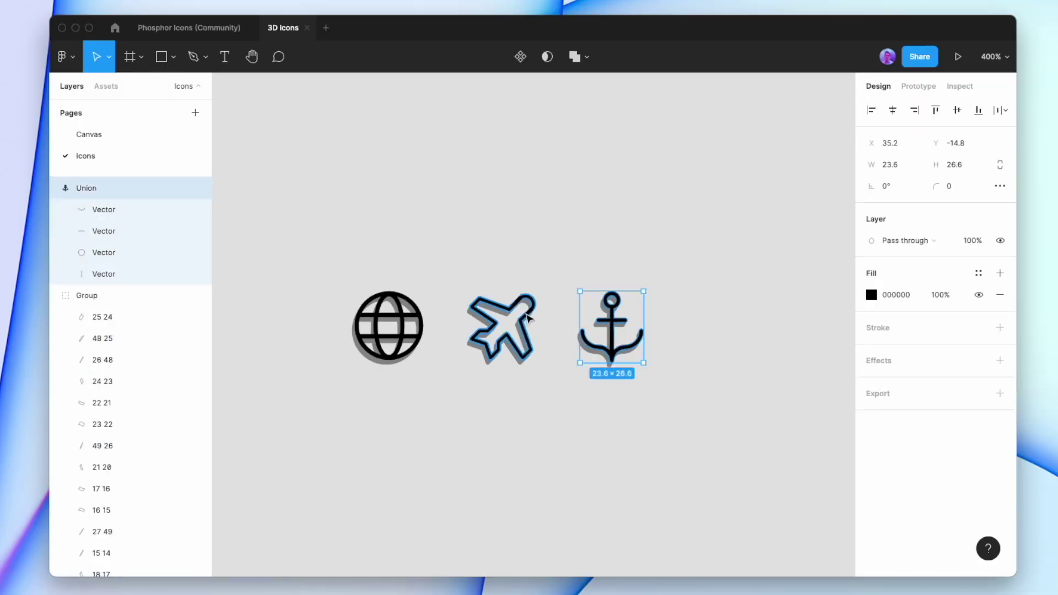
Add a stroke to all three icons and scale them up to about 470 wide
{"action": "left_click", "coordinate": [527, 318], "text": "shift"}
{"action": "left_click", "coordinate": [422, 318], "text": "shift"}
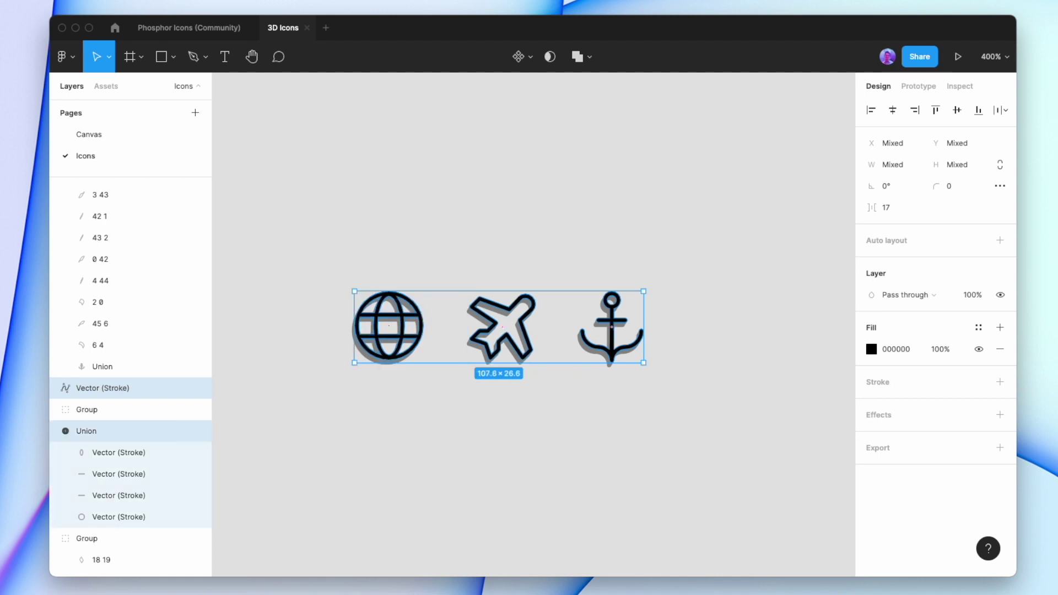
{"action": "left_click", "coordinate": [1000, 382]}
{"action": "scroll", "coordinate": [485, 283], "scroll_direction": "down", "scroll_amount": 6}
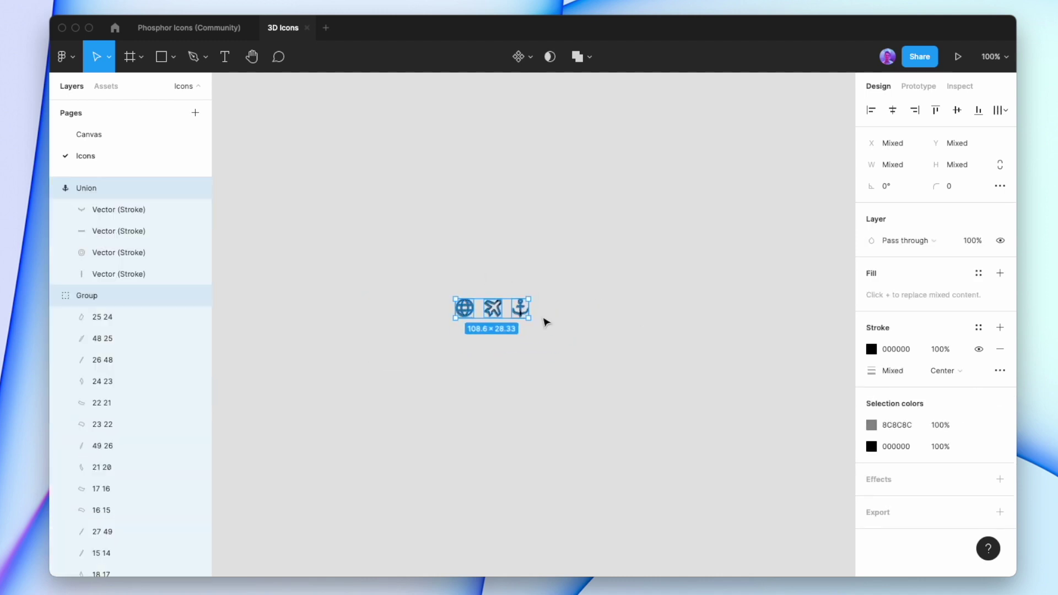
{"action": "left_click_drag", "start_coordinate": [535, 322], "coordinate": [595, 336]}
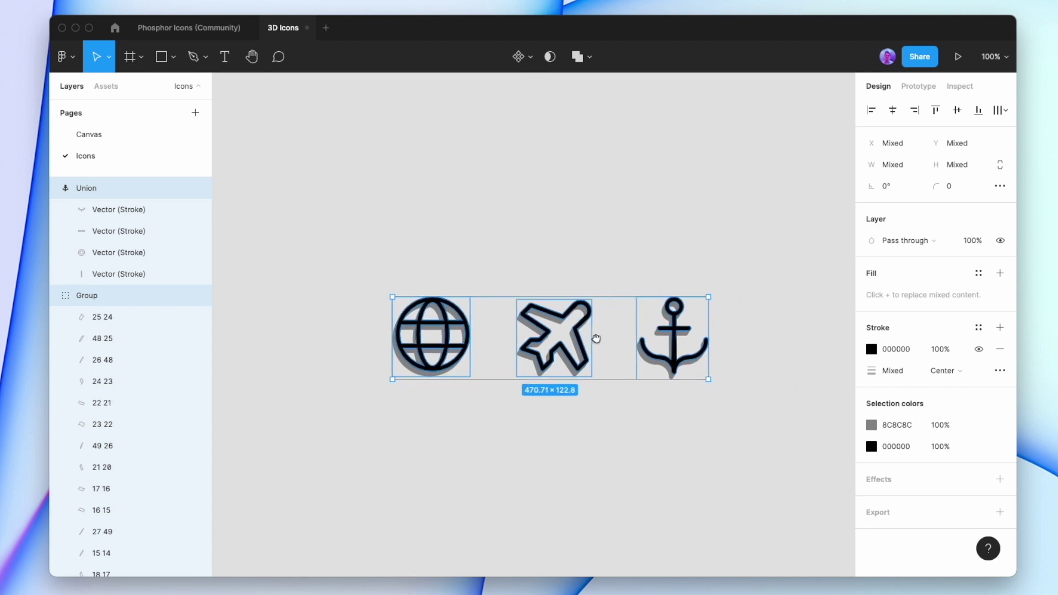
Make the icons' stroke red FF0000 with weight 2
{"action": "left_click", "coordinate": [872, 348]}
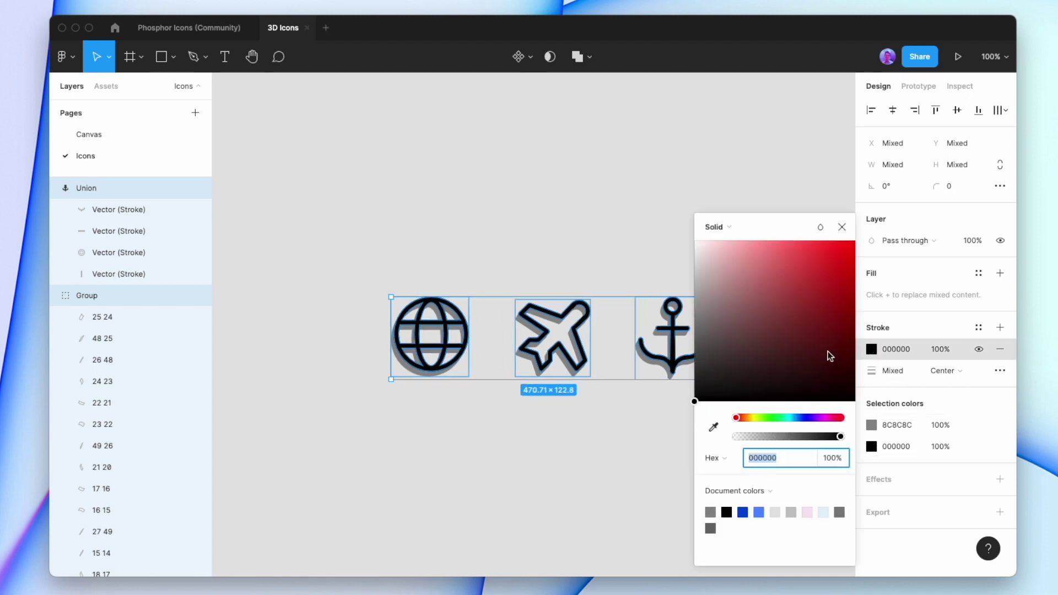
{"action": "left_click_drag", "start_coordinate": [828, 351], "coordinate": [855, 227]}
{"action": "key", "text": "Escape"}
{"action": "key", "text": "ctrl+plus"}
{"action": "scroll", "coordinate": [709, 207], "scroll_direction": "down", "scroll_amount": 2}
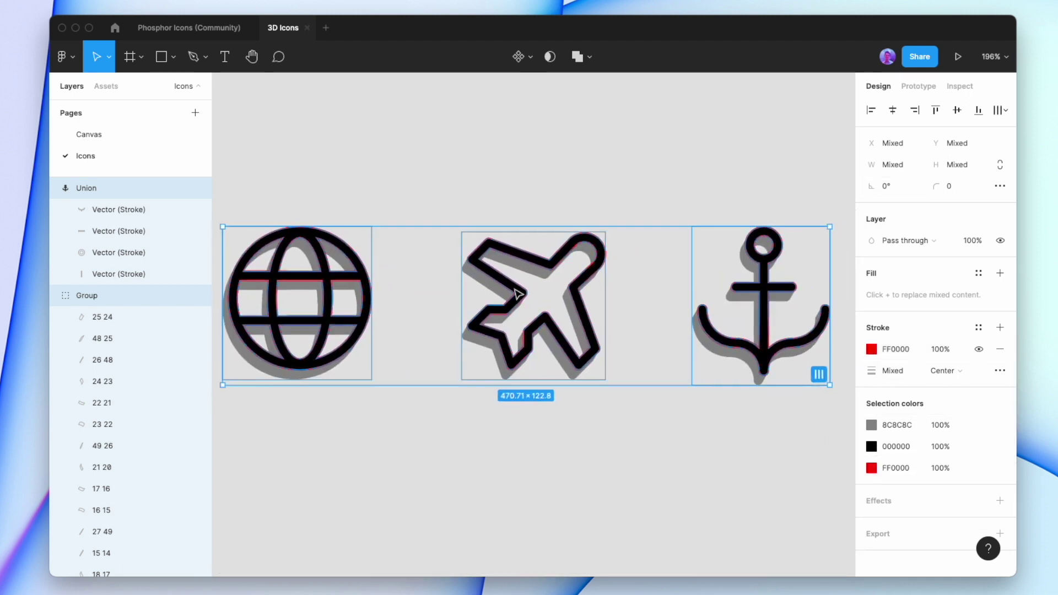
{"action": "left_click", "coordinate": [904, 376]}
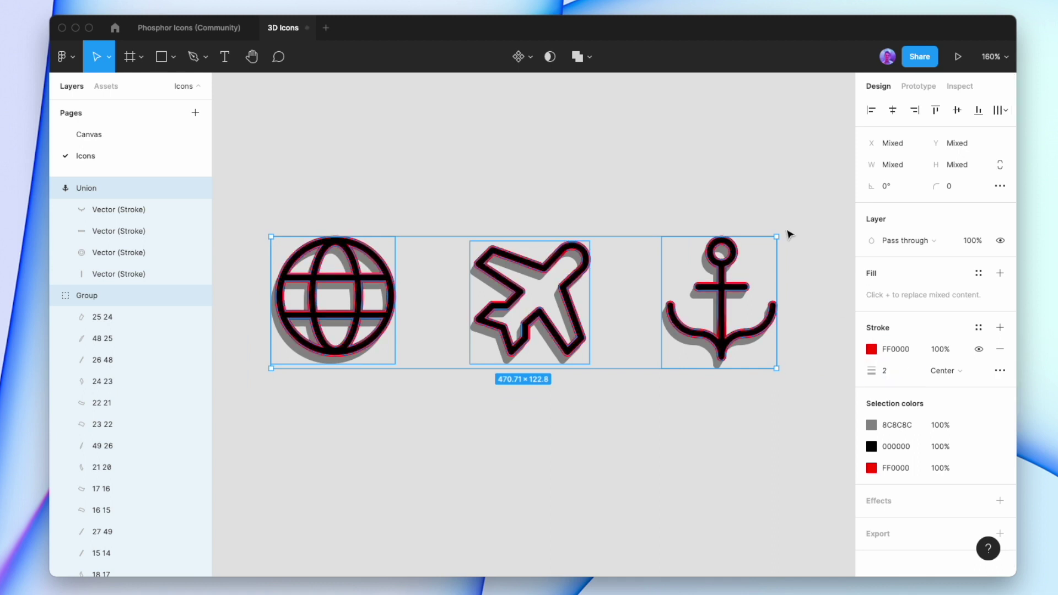
{"action": "left_click", "coordinate": [802, 208]}
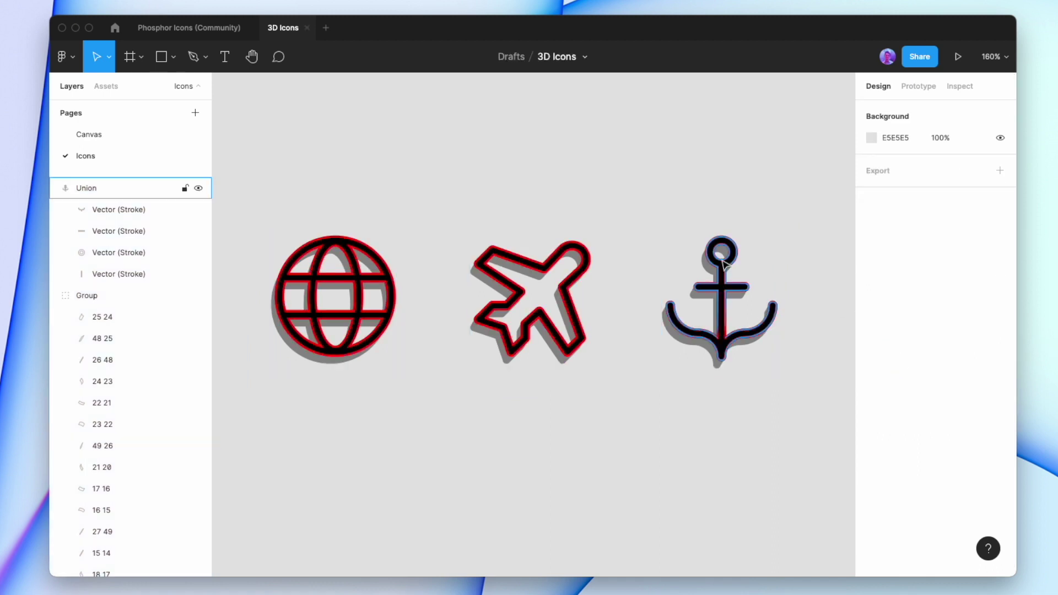
Paste properties onto the three shadow groups, turning them solid black, and move them into a row below
{"action": "left_click", "coordinate": [725, 340]}
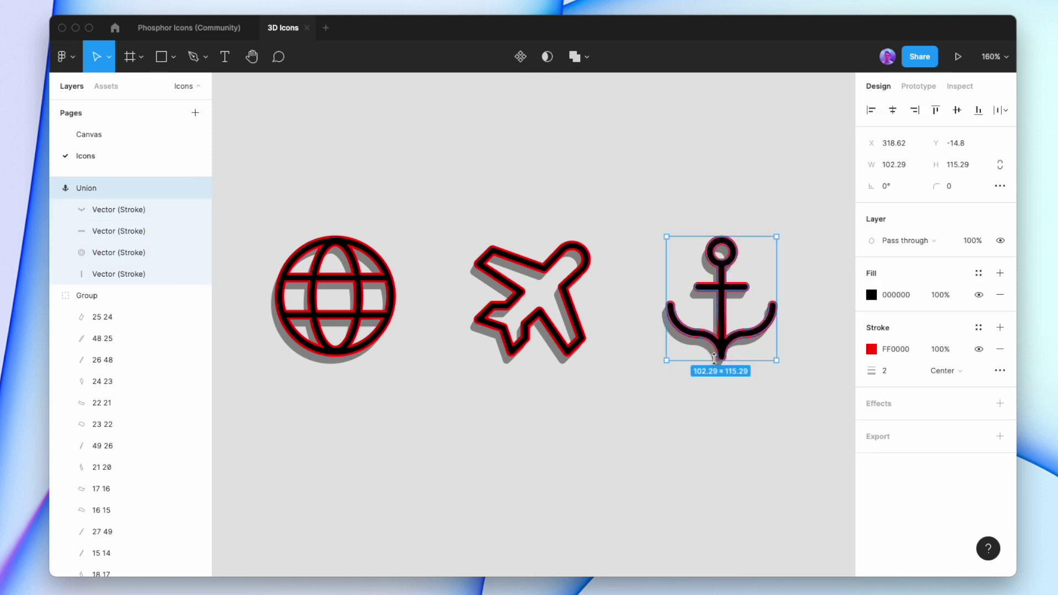
{"action": "left_click", "coordinate": [702, 384]}
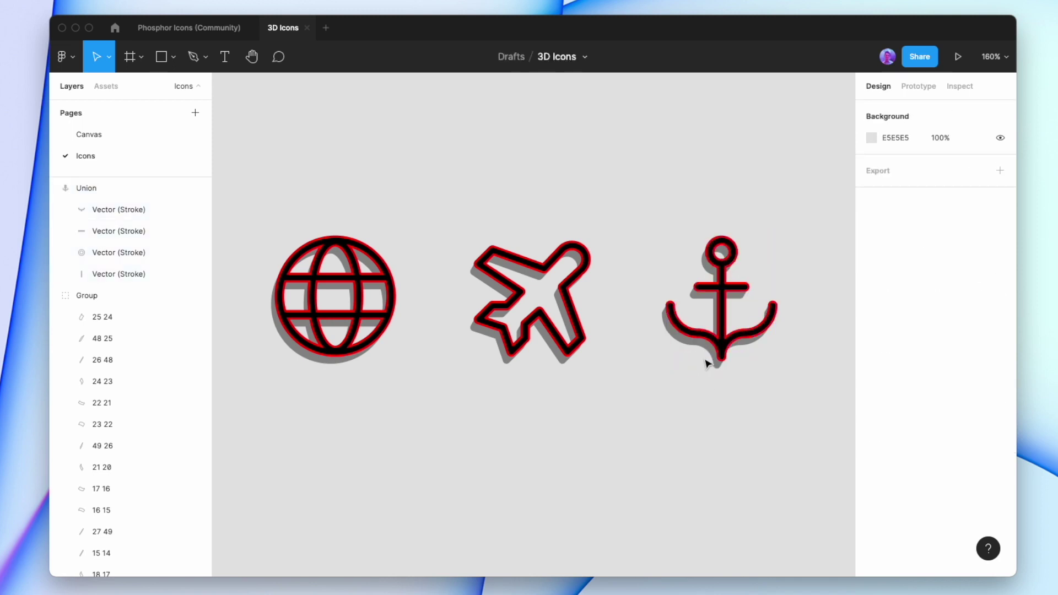
{"action": "left_click", "coordinate": [711, 358]}
{"action": "left_click", "coordinate": [560, 362], "text": "shift"}
{"action": "left_click", "coordinate": [349, 366], "text": "shift"}
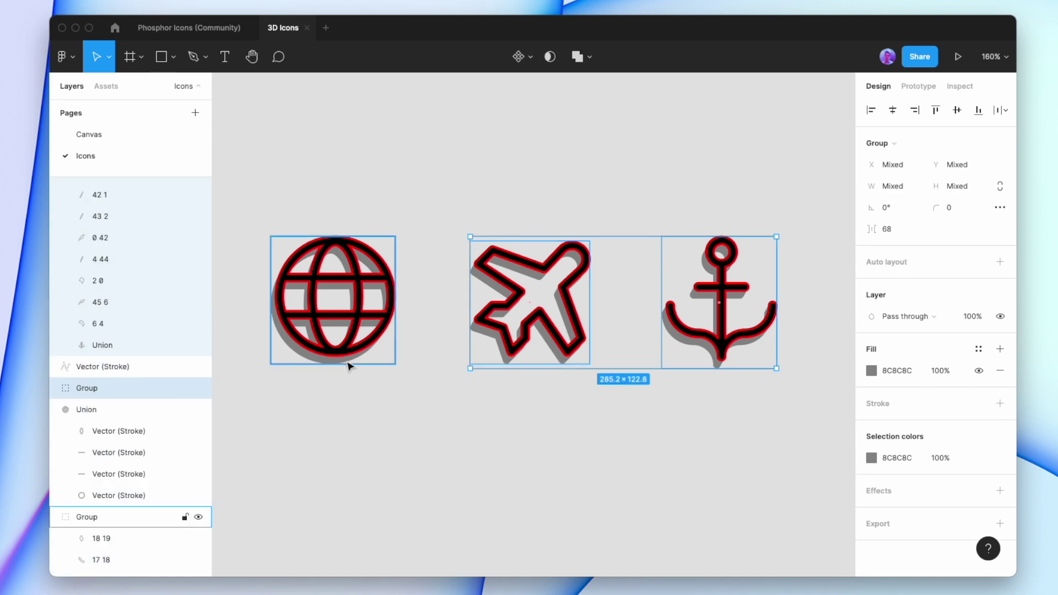
{"action": "key", "text": "super+alt+v"}
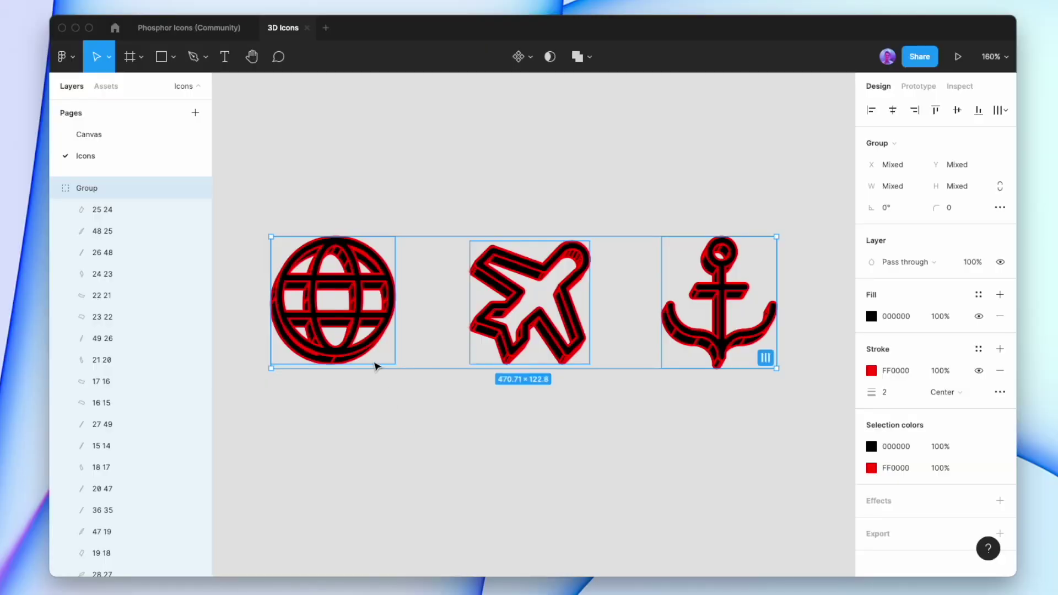
{"action": "left_click_drag", "start_coordinate": [375, 366], "coordinate": [372, 503], "text": "alt"}
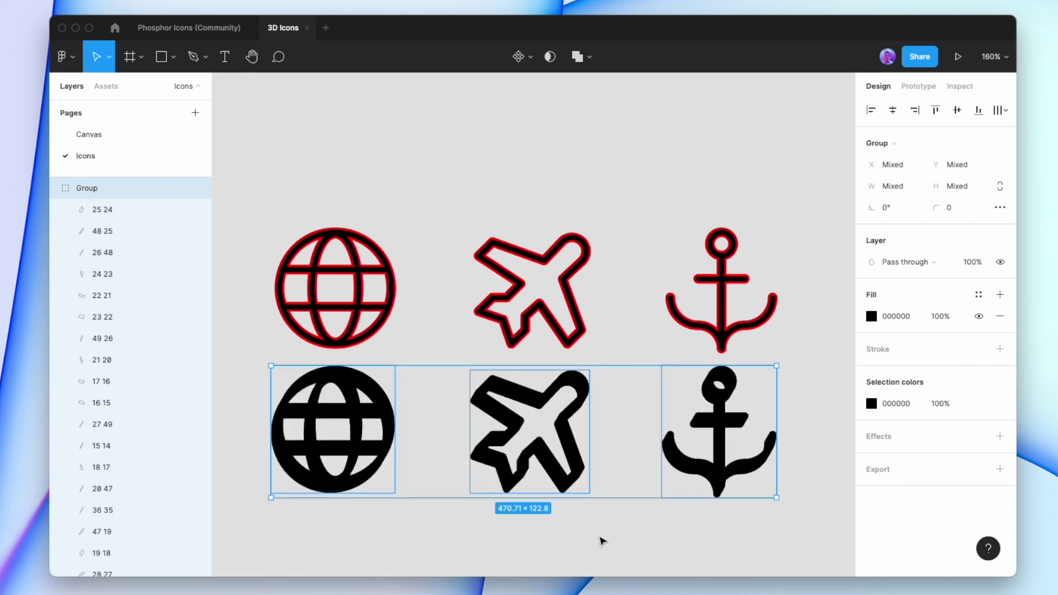
{"action": "left_click", "coordinate": [333, 430]}
Flatten the lower globe, airplane and anchor shapes into single shapes
{"action": "left_click", "coordinate": [589, 57]}
{"action": "left_click", "coordinate": [574, 167]}
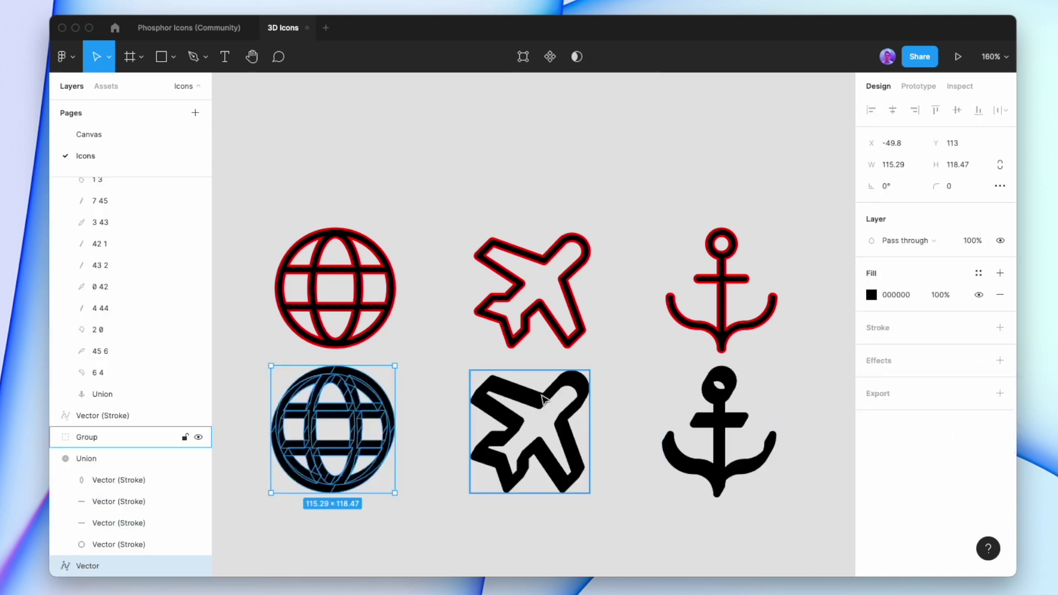
{"action": "left_click", "coordinate": [543, 398]}
{"action": "left_click", "coordinate": [588, 57]}
{"action": "left_click", "coordinate": [574, 163]}
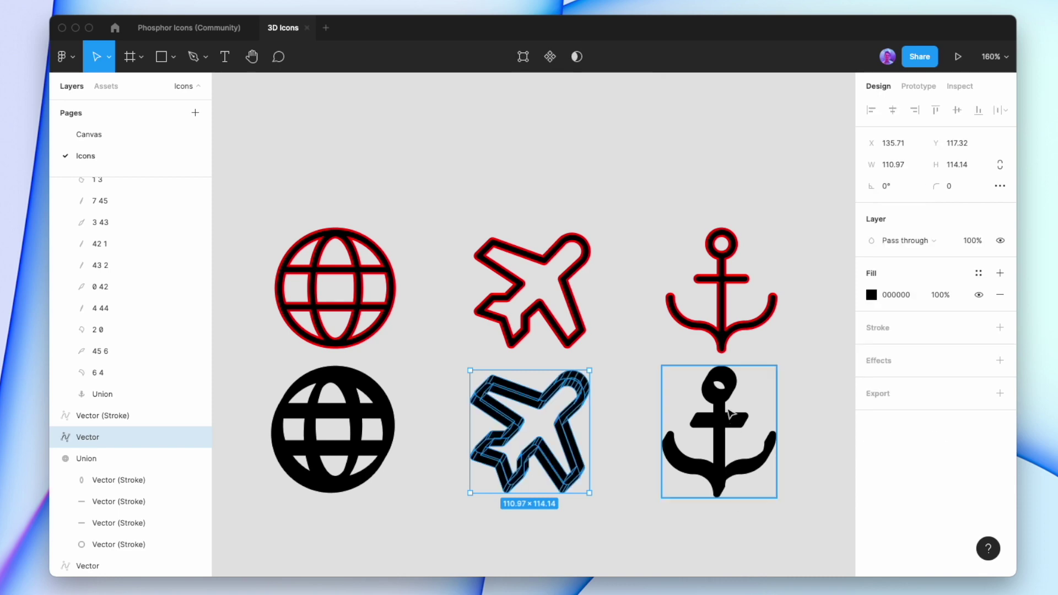
{"action": "left_click", "coordinate": [730, 414]}
{"action": "left_click", "coordinate": [588, 56]}
{"action": "left_click", "coordinate": [573, 163]}
Draw a grey C4C4C4 rectangle over the lower globe and copy it over the airplane and anchor
{"action": "key", "text": "r"}
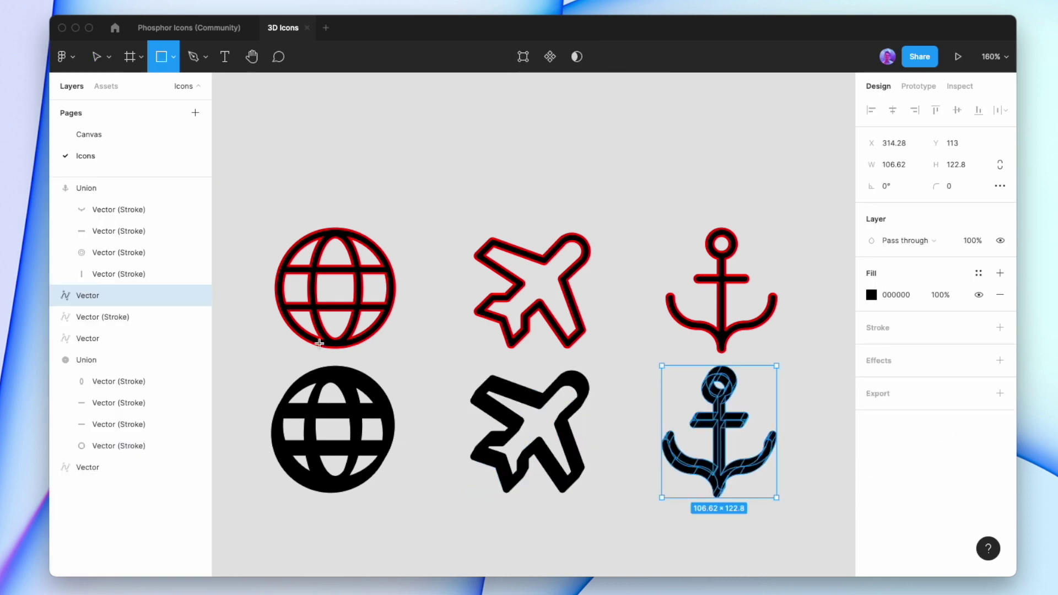
{"action": "left_click_drag", "start_coordinate": [232, 352], "coordinate": [435, 522]}
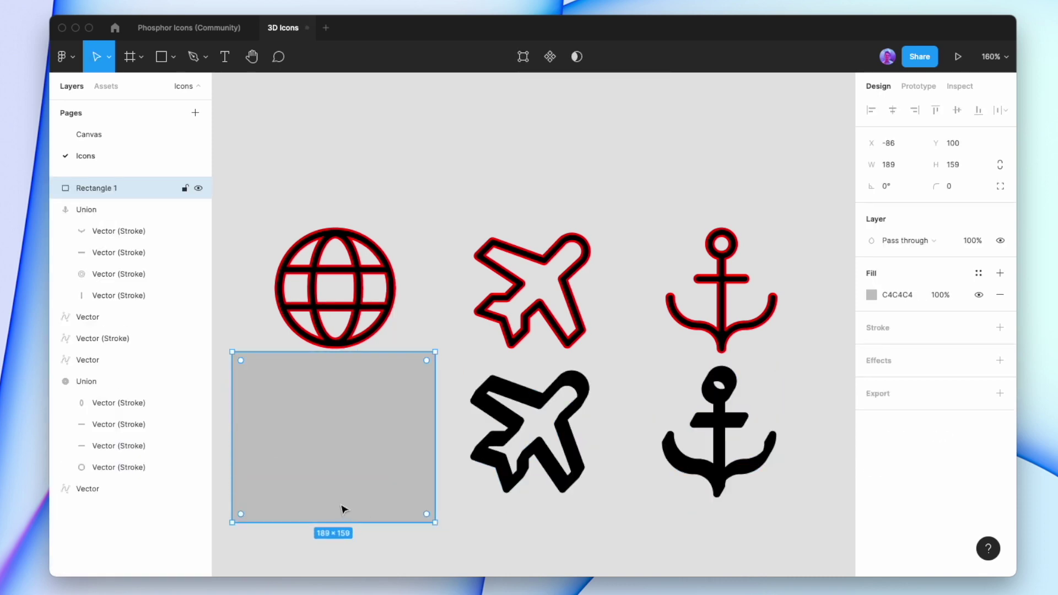
{"action": "left_click_drag", "start_coordinate": [336, 439], "coordinate": [712, 456], "text": "alt"}
{"action": "scroll", "coordinate": [533, 400], "scroll_direction": "down", "scroll_amount": 3}
{"action": "scroll", "coordinate": [533, 400], "scroll_direction": "up", "scroll_amount": 1}
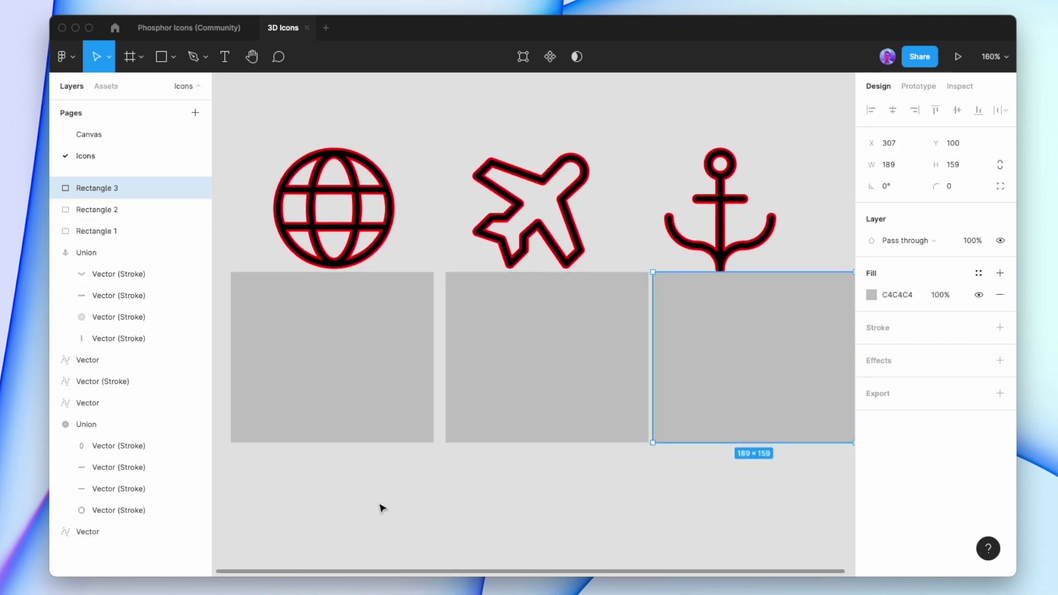
Intersect each grey box with its globe, airplane and anchor shape
{"action": "left_click_drag", "start_coordinate": [380, 506], "coordinate": [303, 366]}
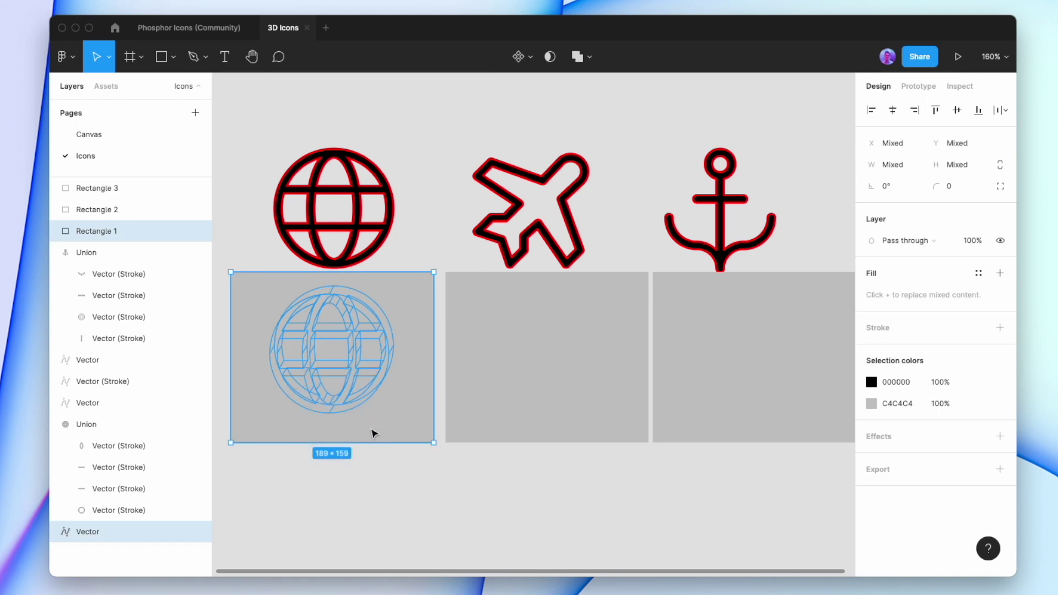
{"action": "left_click", "coordinate": [589, 57]}
{"action": "left_click", "coordinate": [577, 128]}
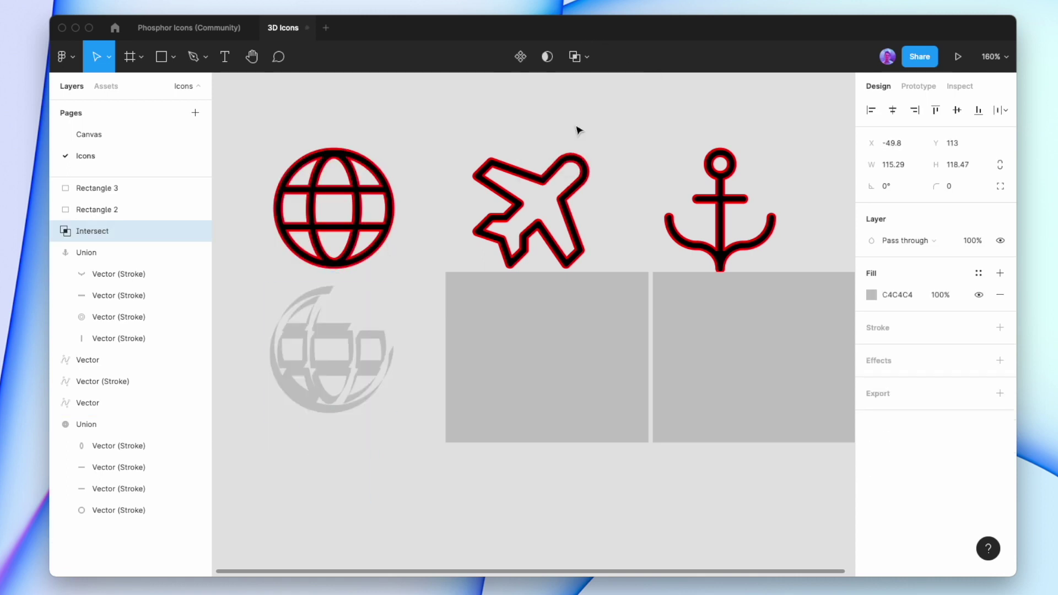
{"action": "left_click_drag", "start_coordinate": [611, 506], "coordinate": [515, 325]}
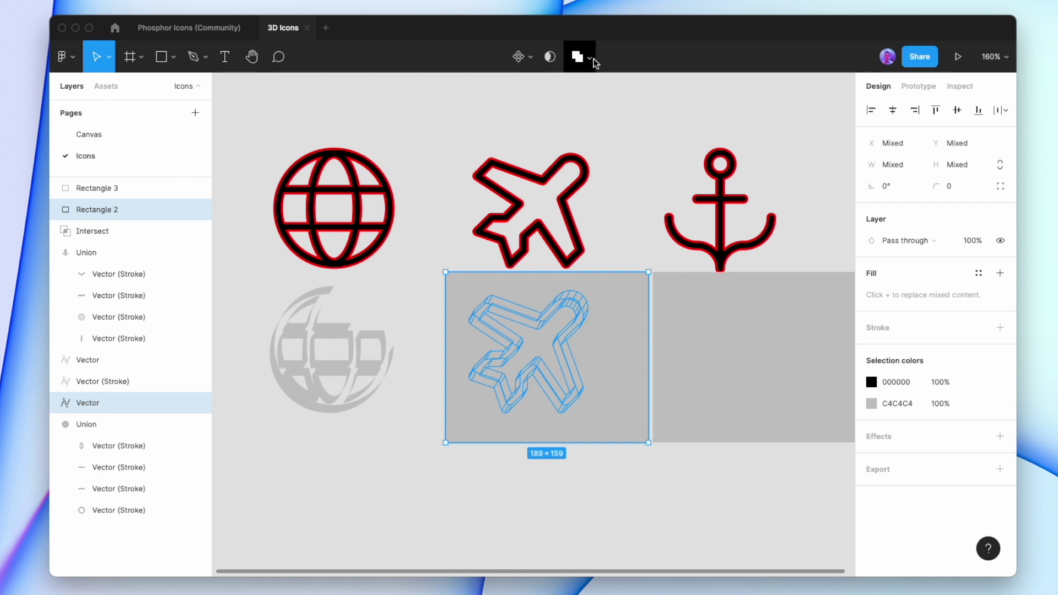
{"action": "left_click", "coordinate": [590, 58]}
{"action": "left_click", "coordinate": [577, 121]}
{"action": "left_click_drag", "start_coordinate": [720, 558], "coordinate": [728, 386]}
{"action": "left_click", "coordinate": [589, 58]}
{"action": "left_click", "coordinate": [571, 122]}
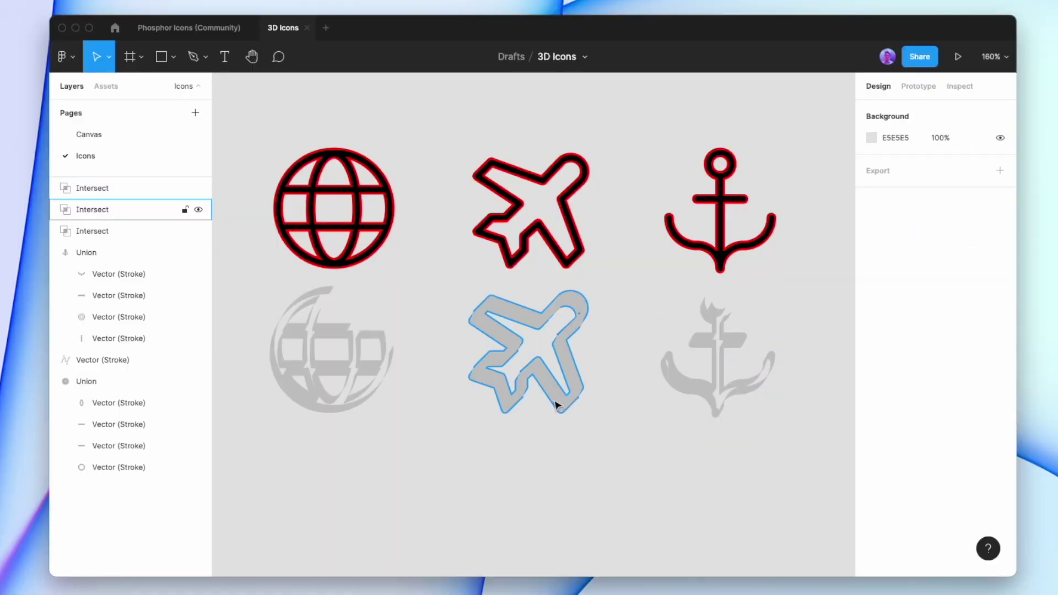
Enlarge the globe and its grey shape together to about 209 × 215
{"action": "scroll", "coordinate": [532, 386], "scroll_direction": "down", "scroll_amount": 5}
{"action": "scroll", "coordinate": [524, 396], "scroll_direction": "down", "scroll_amount": 2}
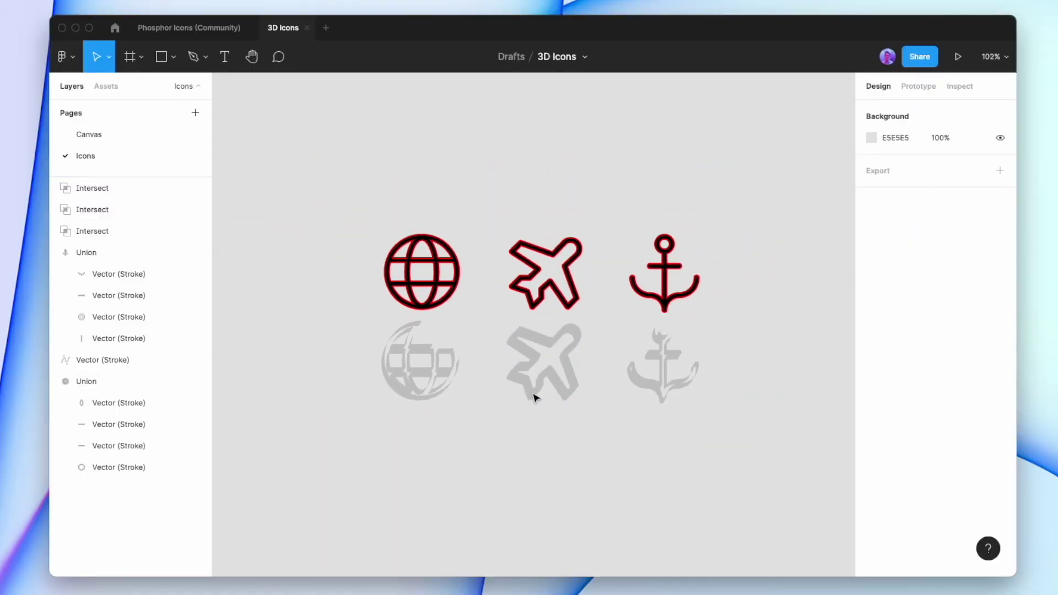
{"action": "left_click_drag", "start_coordinate": [713, 430], "coordinate": [404, 239]}
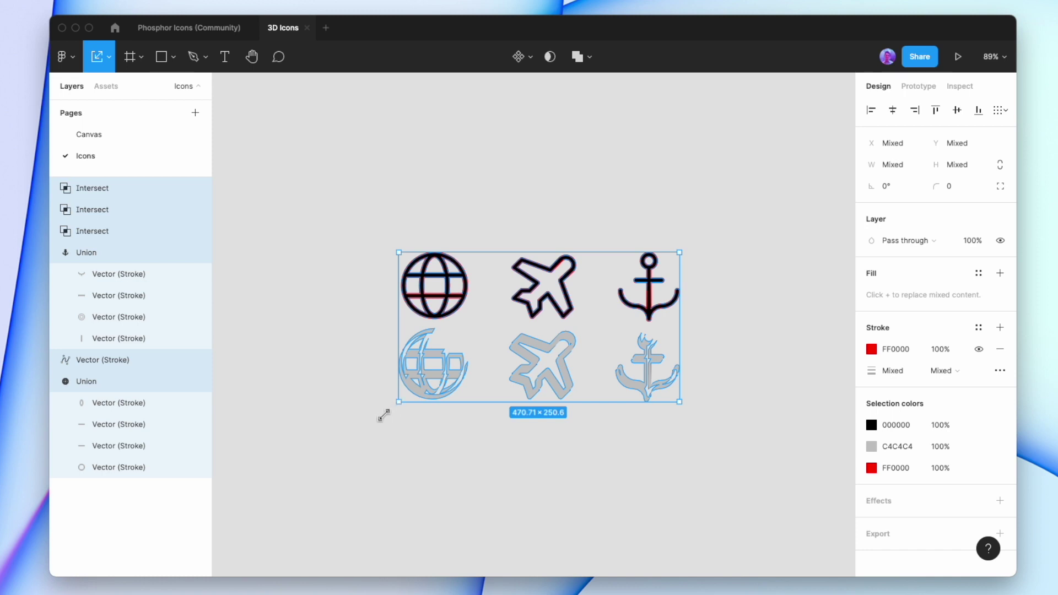
{"action": "left_click_drag", "start_coordinate": [383, 414], "coordinate": [384, 413]}
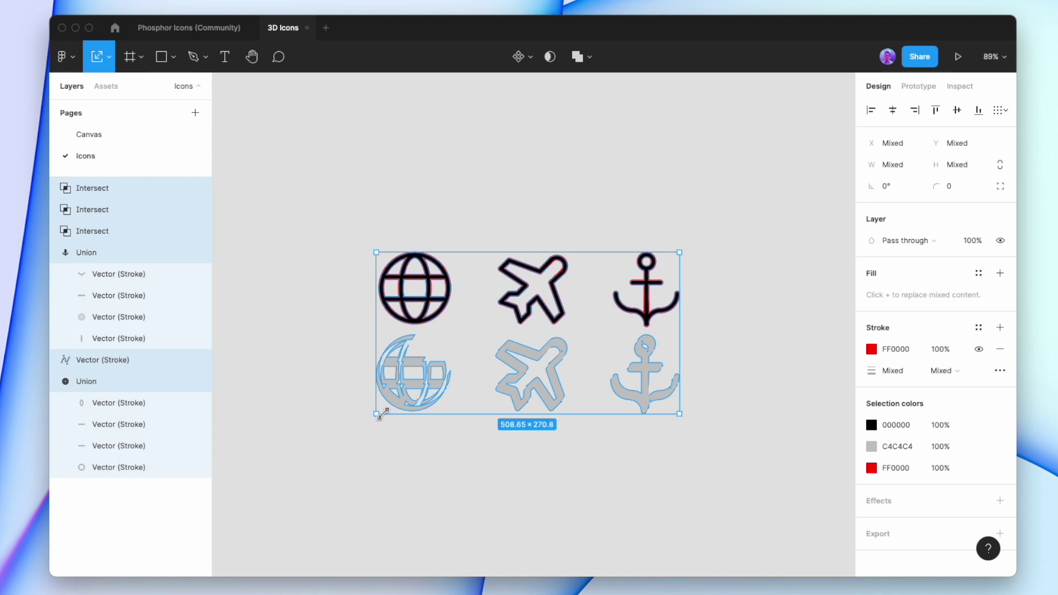
{"action": "left_click", "coordinate": [481, 458]}
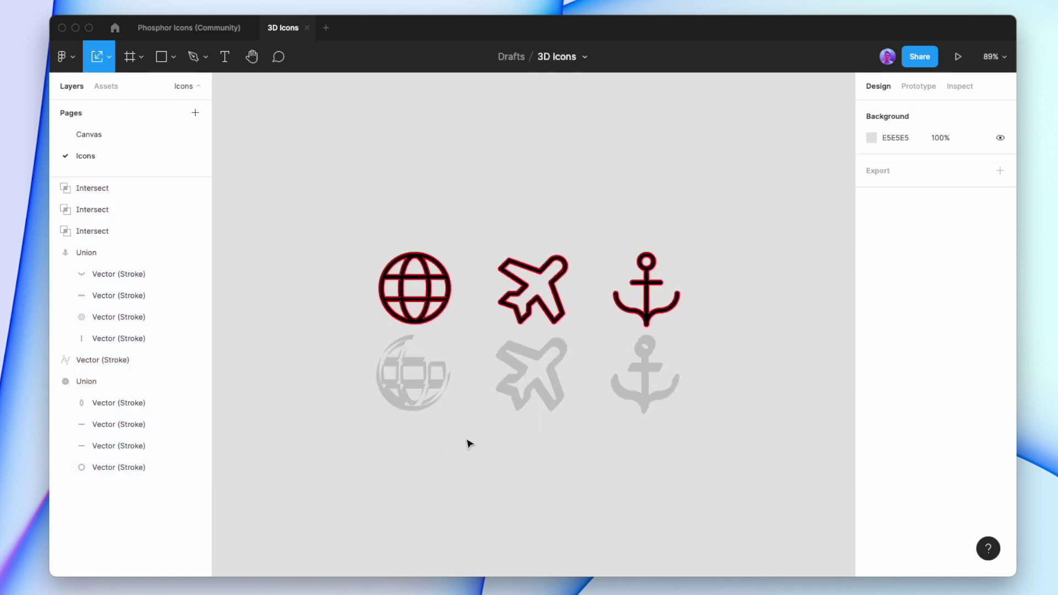
{"action": "left_click_drag", "start_coordinate": [469, 444], "coordinate": [316, 234]}
{"action": "left_click_drag", "start_coordinate": [376, 413], "coordinate": [324, 517]}
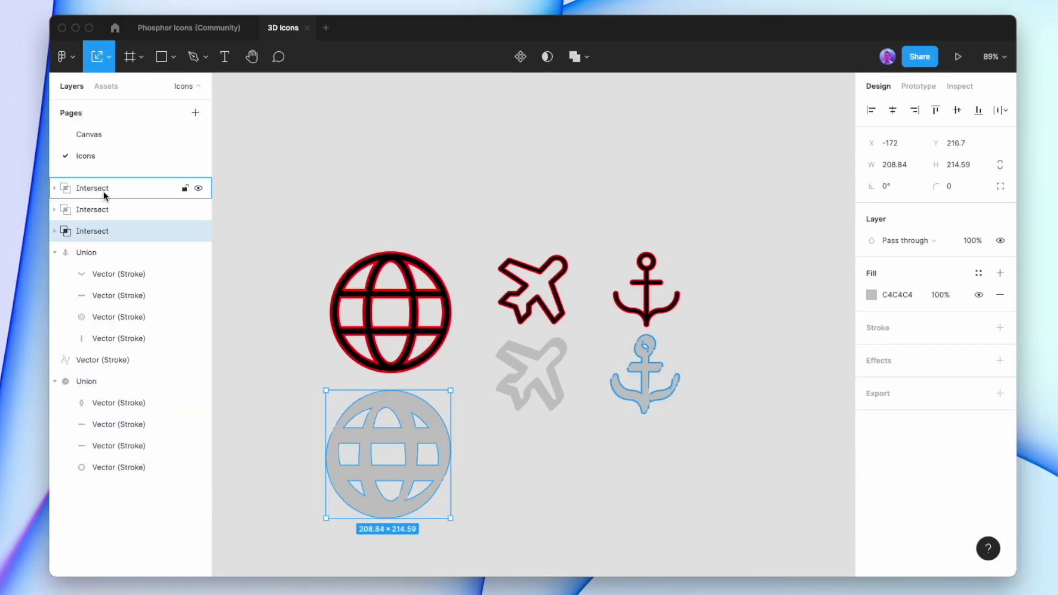
Move the Intersect shapes to the bottom of the layers and set each red icon onto its shadow
{"action": "left_click", "coordinate": [102, 188], "text": "shift"}
{"action": "left_click_drag", "start_coordinate": [74, 203], "coordinate": [78, 537]}
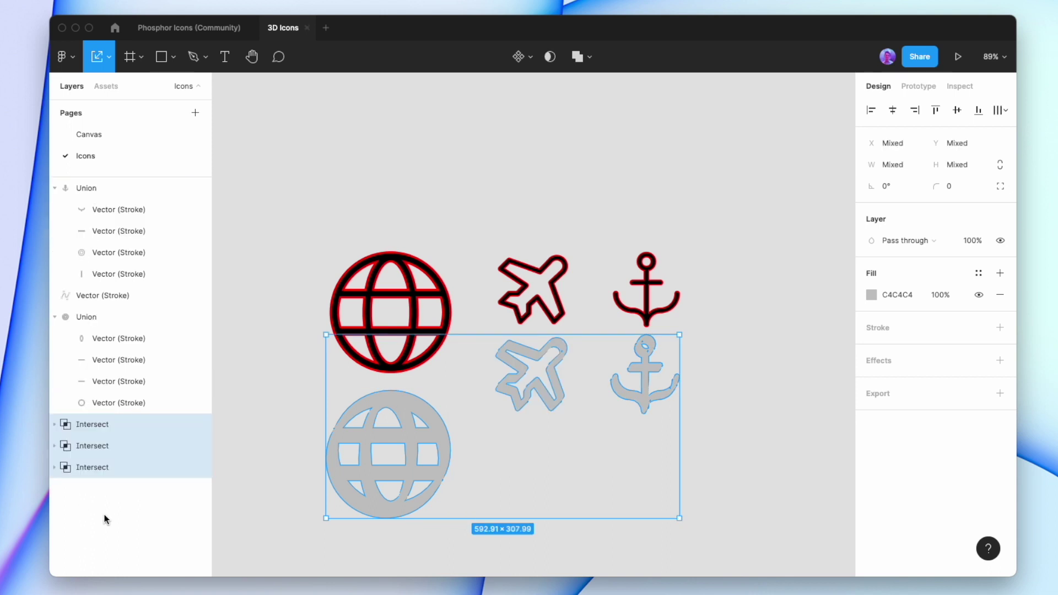
{"action": "left_click", "coordinate": [300, 317]}
{"action": "left_click_drag", "start_coordinate": [366, 302], "coordinate": [369, 436]}
{"action": "left_click_drag", "start_coordinate": [561, 307], "coordinate": [561, 389]}
{"action": "left_click_drag", "start_coordinate": [622, 305], "coordinate": [620, 398]}
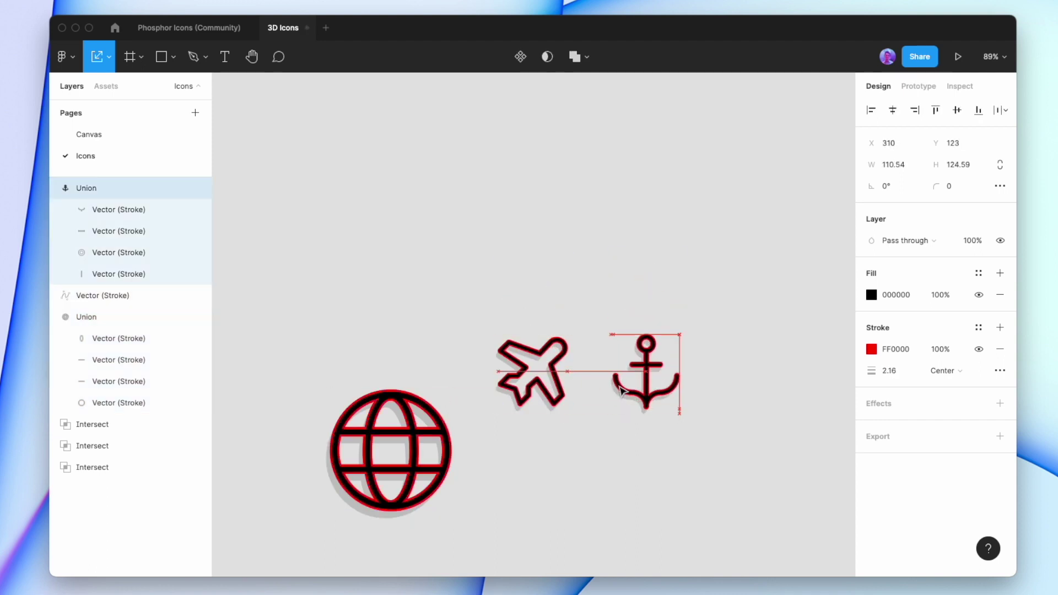
{"action": "left_click_drag", "start_coordinate": [621, 391], "coordinate": [624, 391]}
{"action": "key", "text": "Escape"}
{"action": "left_click", "coordinate": [630, 391]}
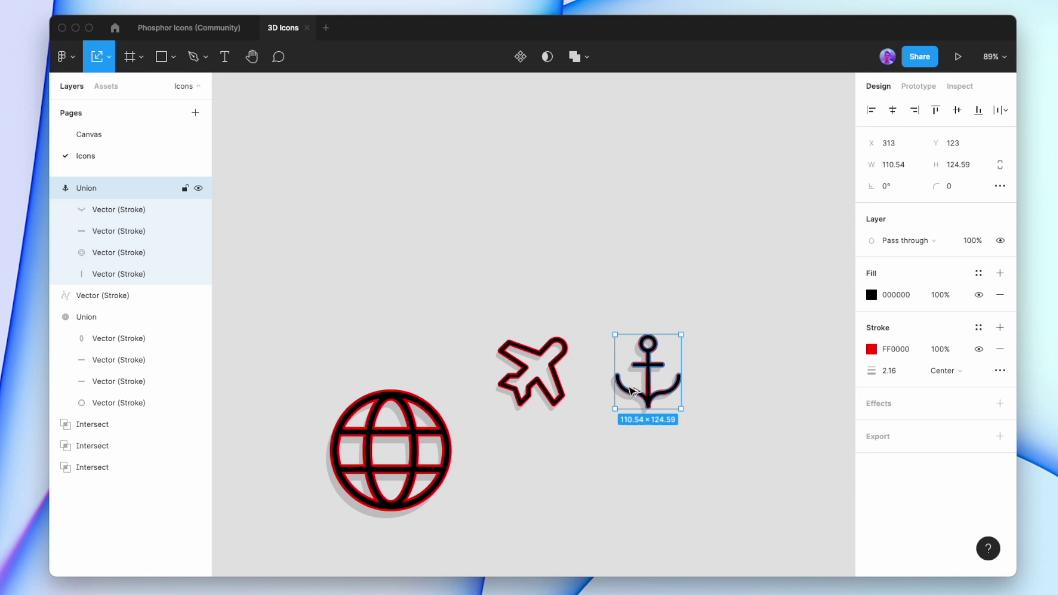
Paste the black fill and red outline onto the three Intersect shadows and level the globe
{"action": "left_click", "coordinate": [88, 425]}
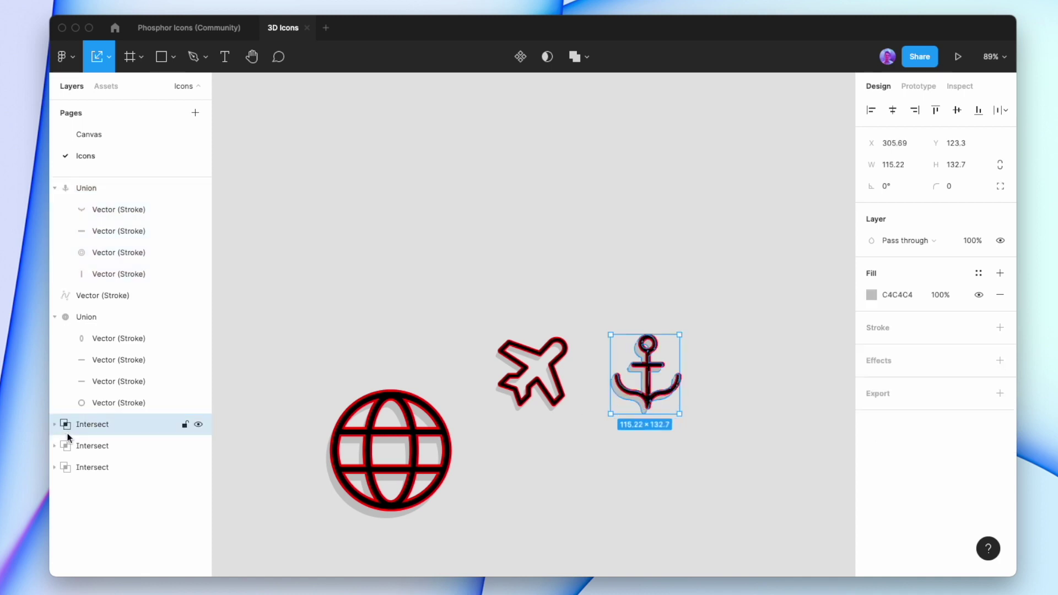
{"action": "left_click", "coordinate": [102, 467], "text": "shift"}
{"action": "key", "text": "super+alt+v"}
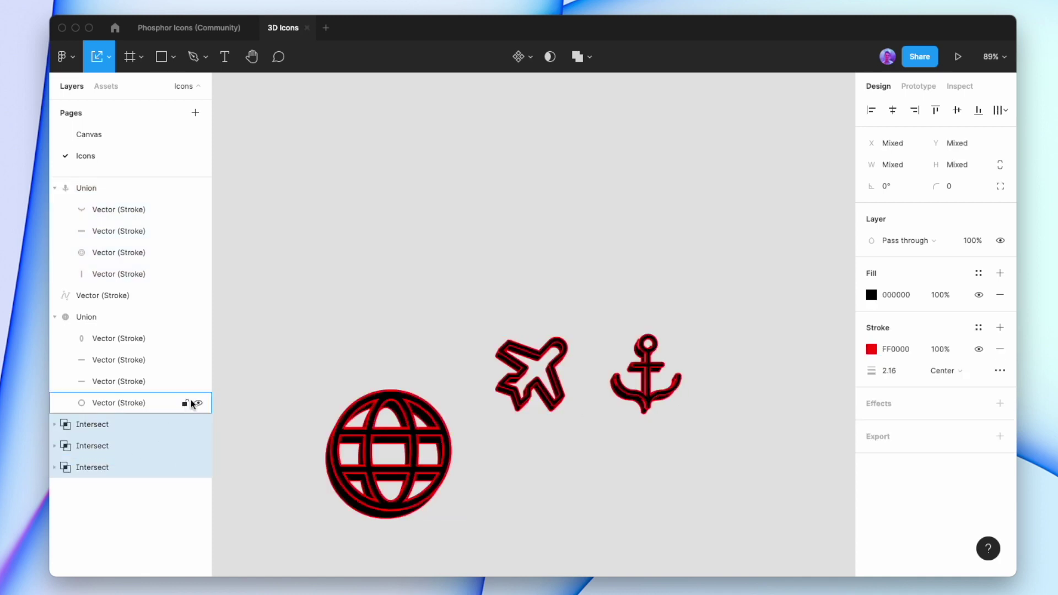
{"action": "scroll", "coordinate": [291, 350], "scroll_direction": "down", "scroll_amount": 1}
{"action": "left_click", "coordinate": [292, 361]}
{"action": "left_click_drag", "start_coordinate": [333, 375], "coordinate": [347, 300]}
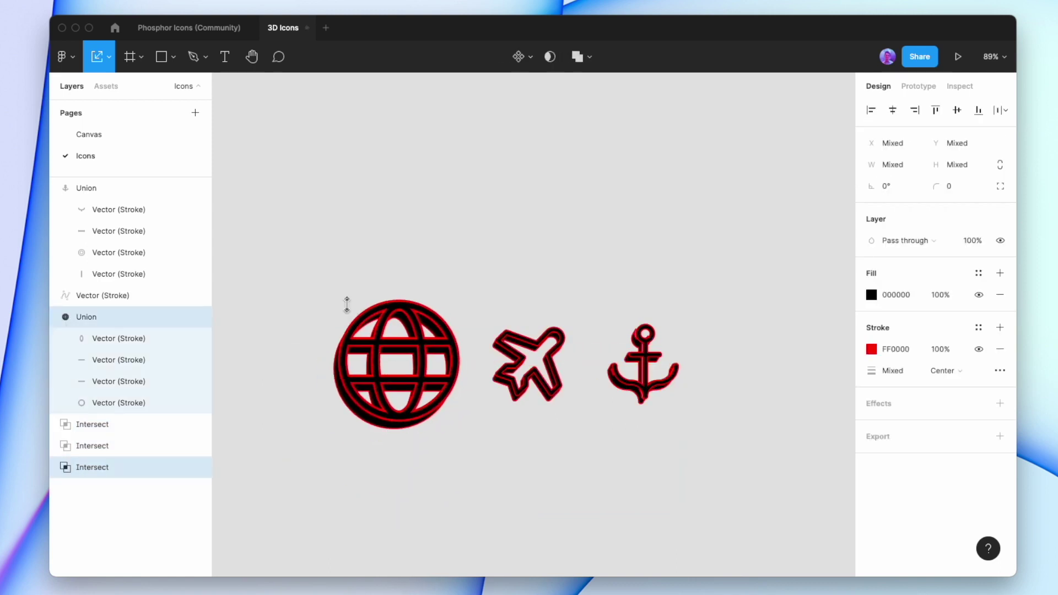
{"action": "key", "text": "Escape"}
{"action": "key", "text": "shift+0"}
{"action": "scroll", "coordinate": [467, 308], "scroll_direction": "right", "scroll_amount": 5}
{"action": "scroll", "coordinate": [496, 331], "scroll_direction": "up", "scroll_amount": 6}
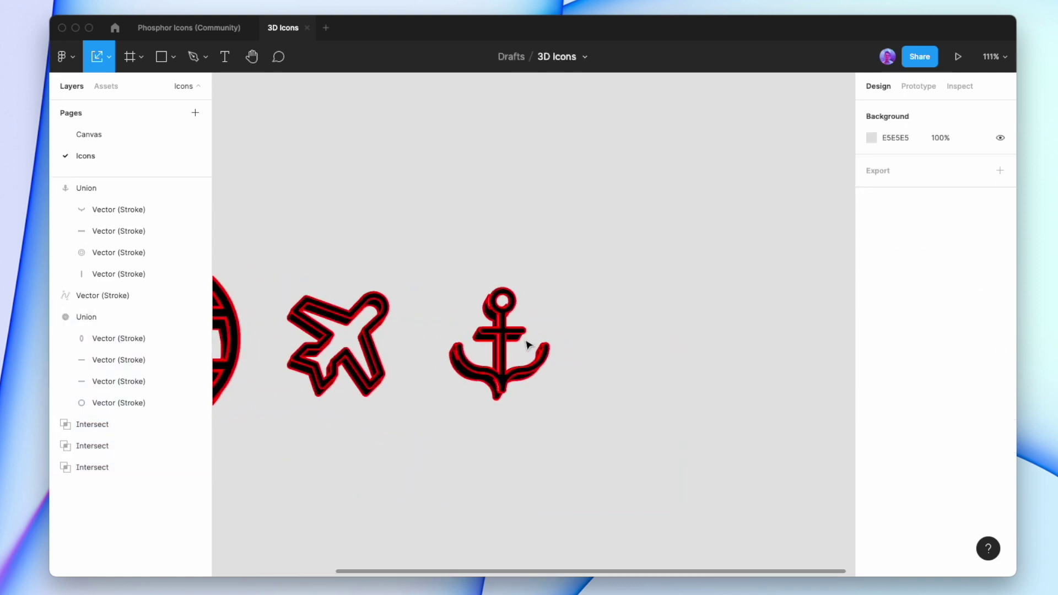
{"action": "left_click_drag", "start_coordinate": [461, 336], "coordinate": [592, 324]}
{"action": "left_click", "coordinate": [453, 325]}
{"action": "scroll", "coordinate": [551, 331], "scroll_direction": "left", "scroll_amount": 10}
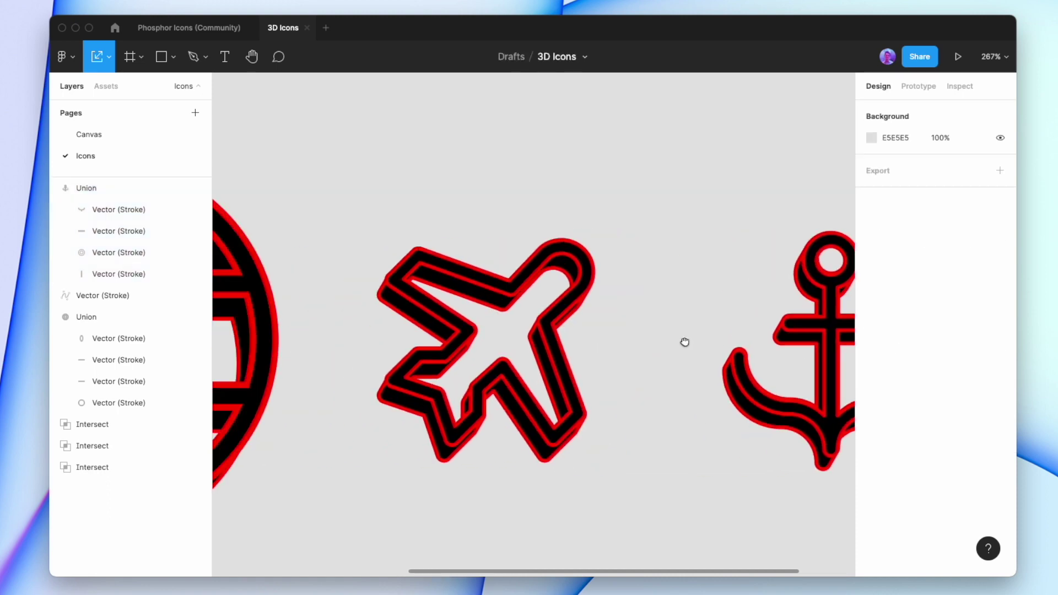
{"action": "left_click", "coordinate": [617, 339]}
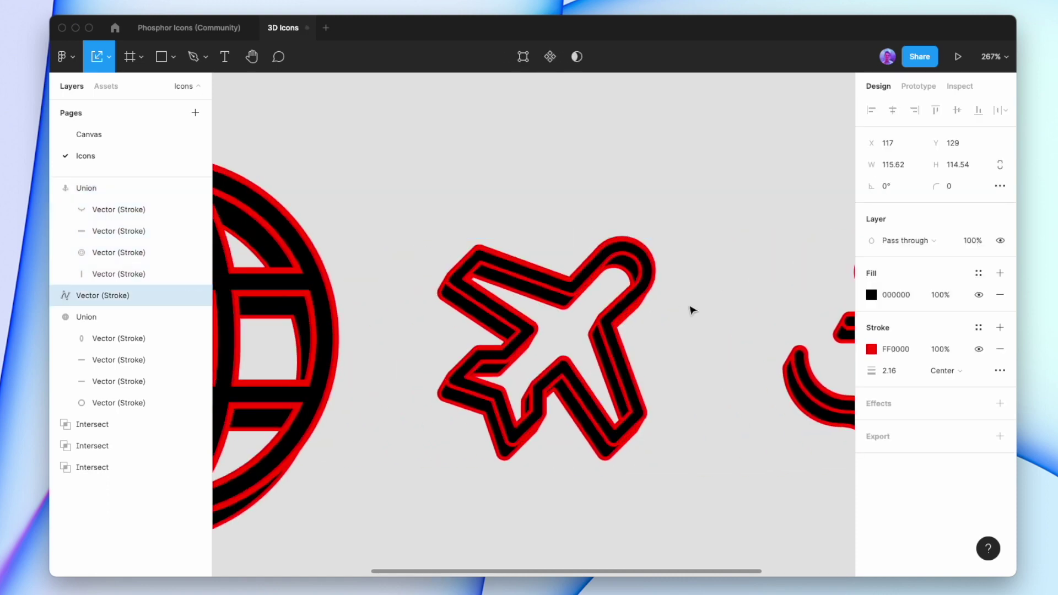
{"action": "left_click", "coordinate": [689, 307]}
{"action": "scroll", "coordinate": [716, 265], "scroll_direction": "left", "scroll_amount": 10}
{"action": "scroll", "coordinate": [607, 274], "scroll_direction": "down", "scroll_amount": 5}
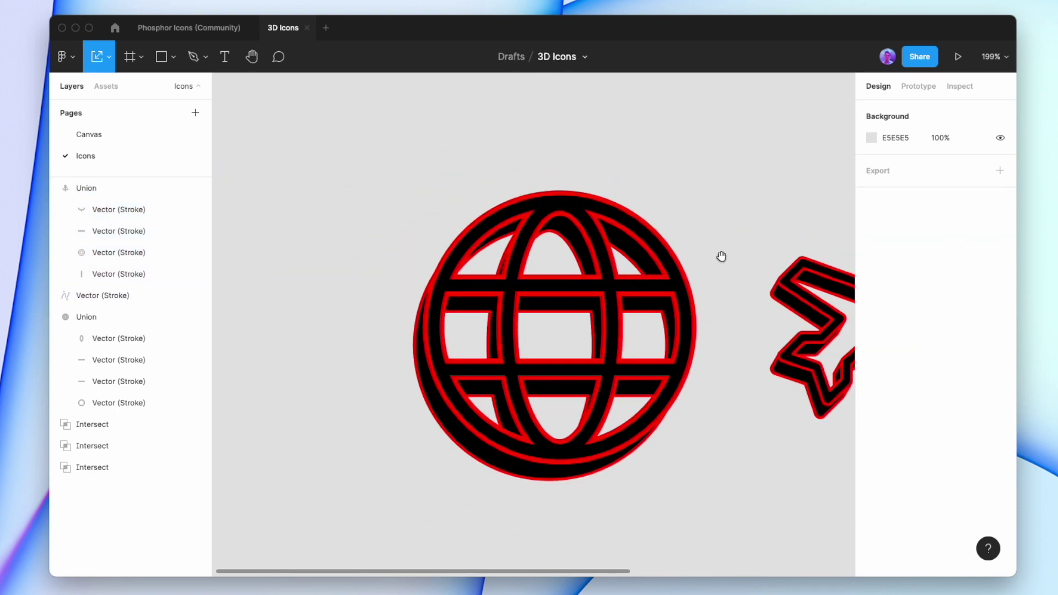
{"action": "scroll", "coordinate": [721, 255], "scroll_direction": "right", "scroll_amount": 5}
{"action": "left_click", "coordinate": [521, 285]}
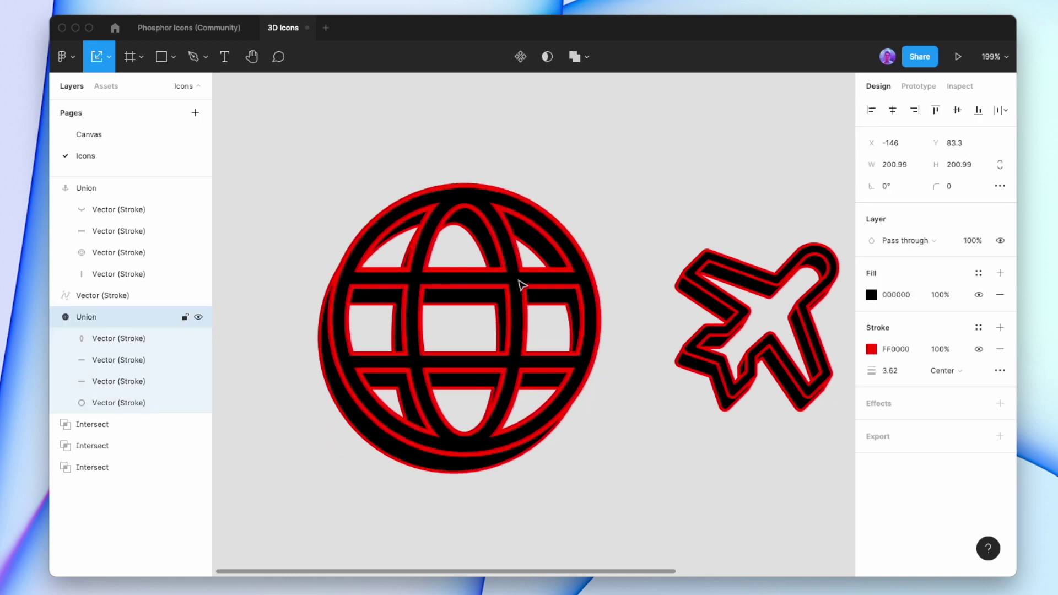
{"action": "left_click", "coordinate": [639, 229]}
{"action": "scroll", "coordinate": [603, 269], "scroll_direction": "down", "scroll_amount": 3}
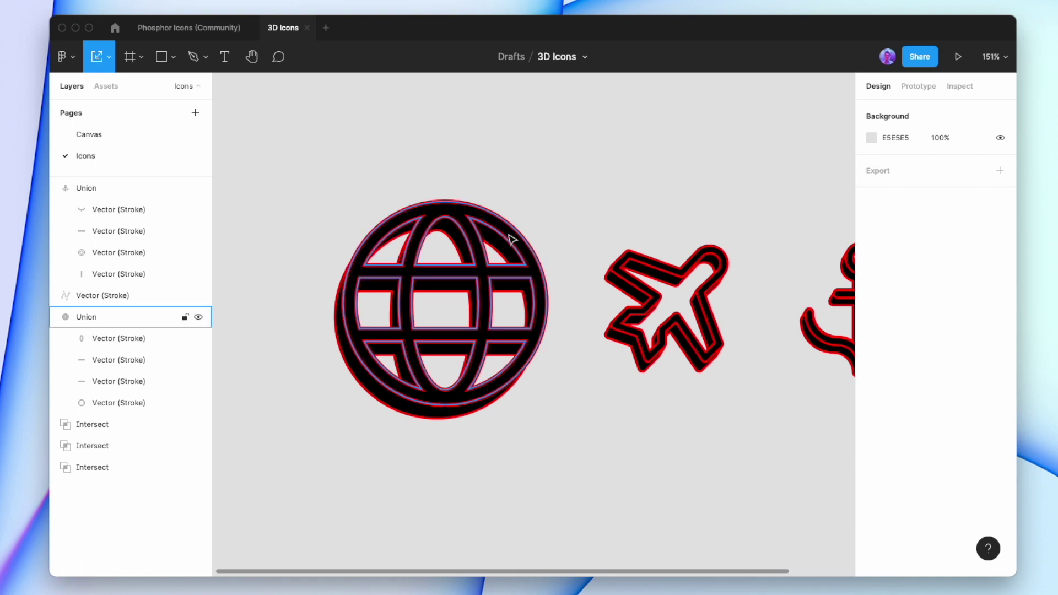
Draw the first short edge line across a globe gap with the Pen tool
{"action": "key", "text": "p"}
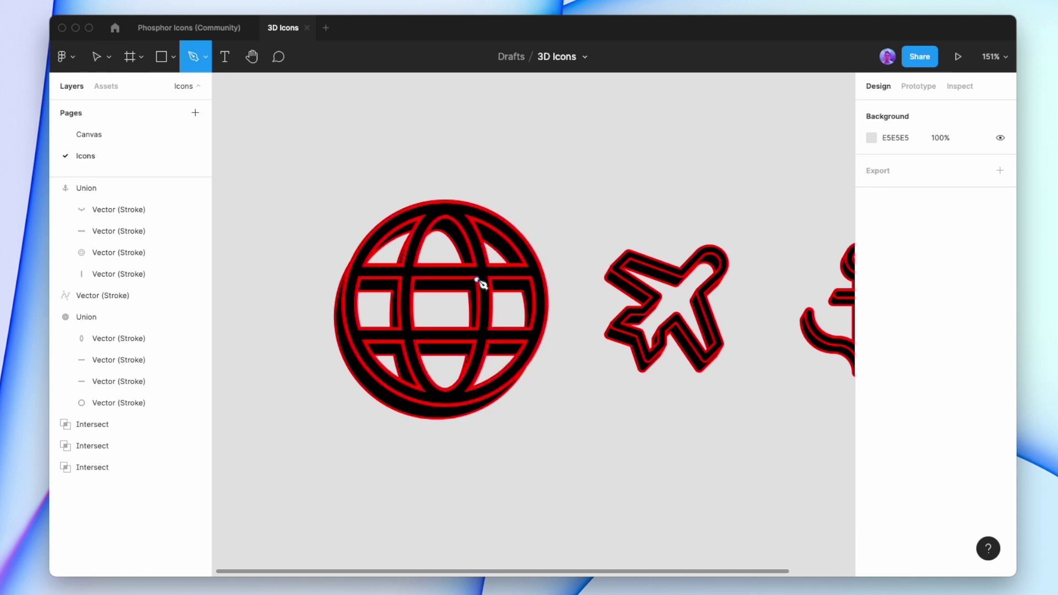
{"action": "left_click", "coordinate": [477, 279]}
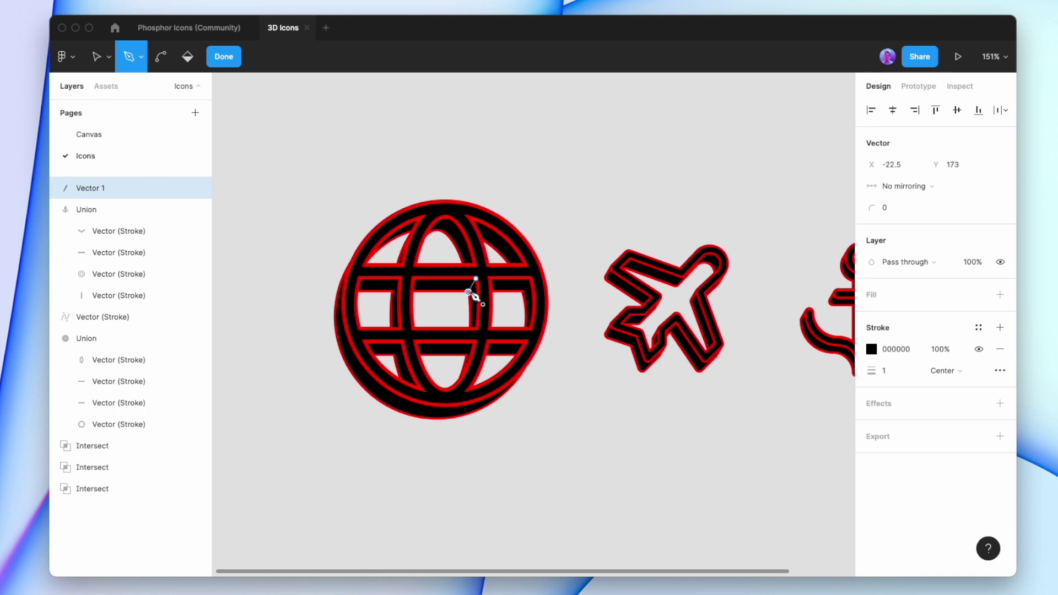
{"action": "left_click", "coordinate": [469, 291]}
{"action": "key", "text": "Escape"}
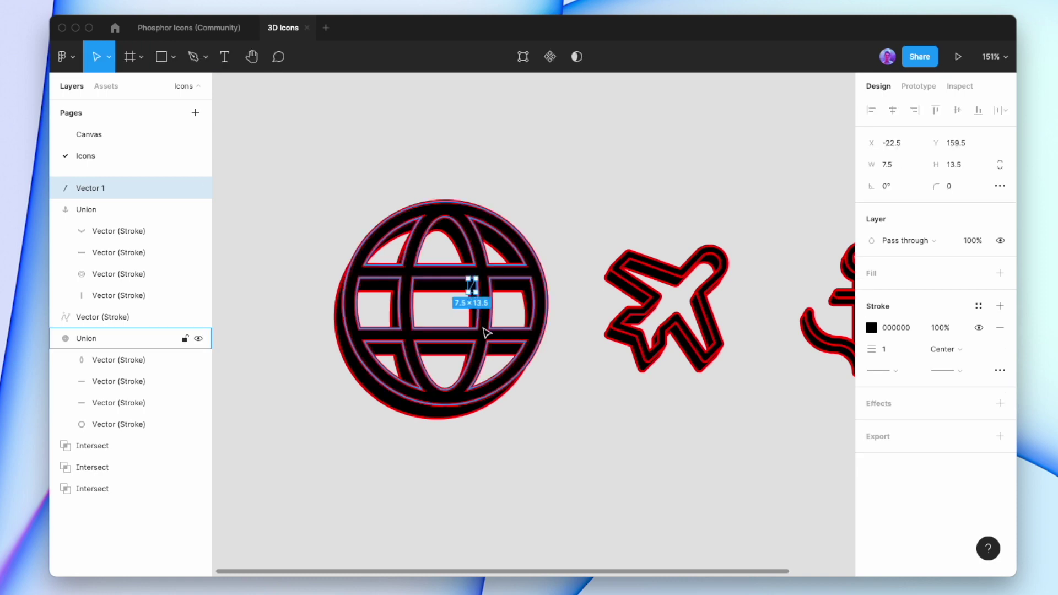
{"action": "left_click", "coordinate": [485, 331]}
{"action": "left_click", "coordinate": [473, 294]}
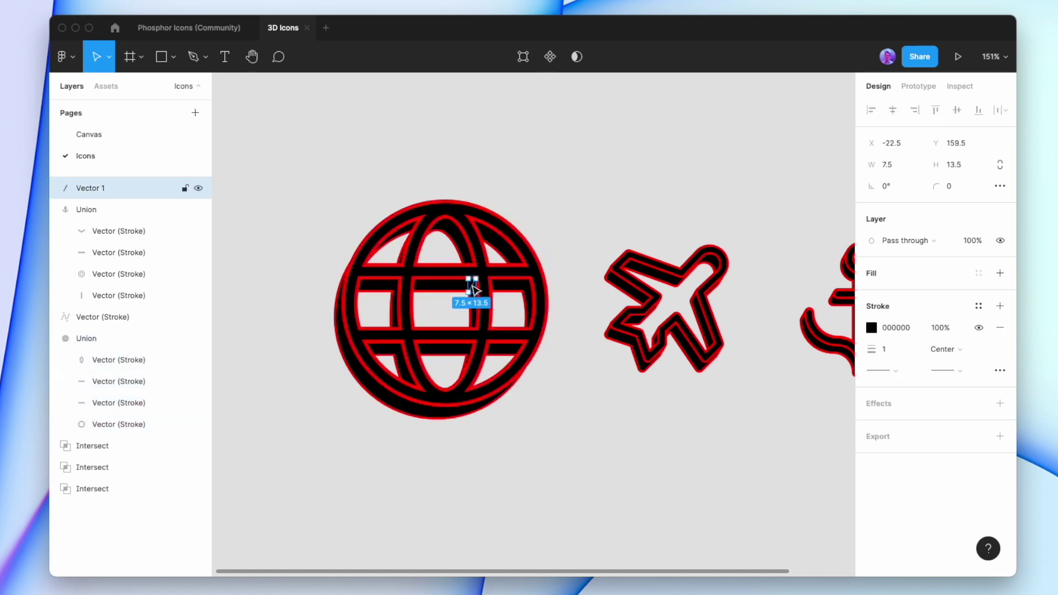
{"action": "left_click", "coordinate": [589, 237]}
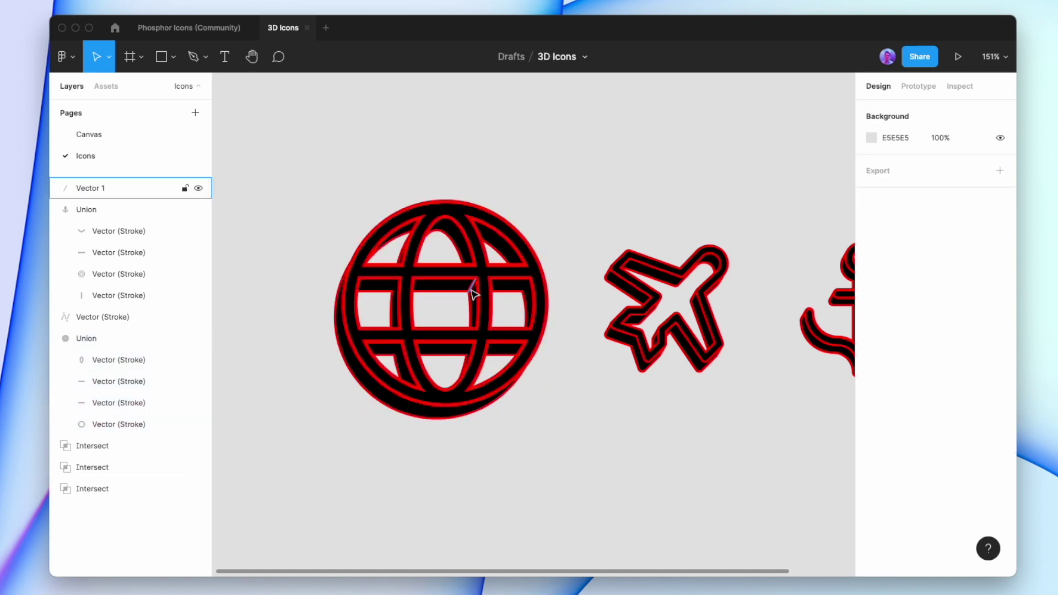
Add more short edge lines in the globe's remaining gaps, linking front grid to shadow
{"action": "key", "text": "p"}
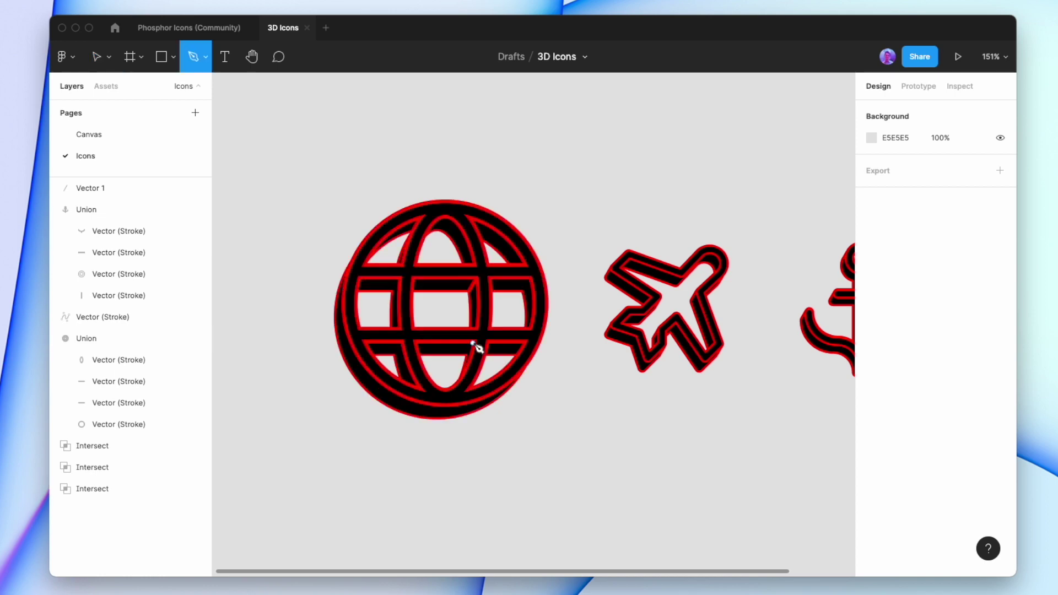
{"action": "left_click", "coordinate": [471, 353]}
{"action": "key", "text": "Escape"}
{"action": "key", "text": "o"}
{"action": "key", "text": "p"}
{"action": "left_click", "coordinate": [399, 352]}
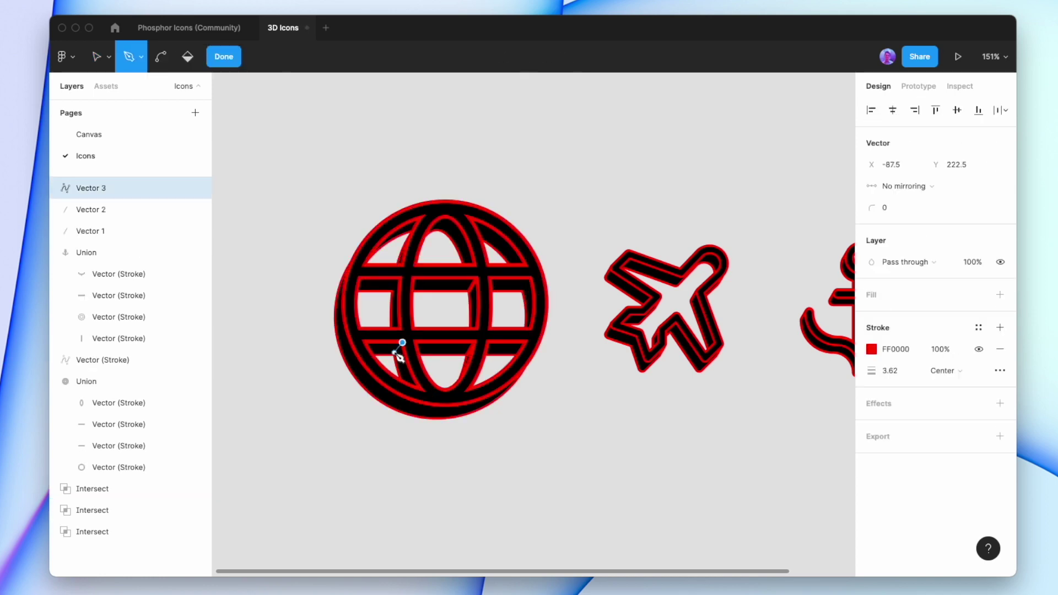
{"action": "key", "text": "Escape"}
{"action": "key", "text": "p"}
{"action": "left_click", "coordinate": [400, 279]}
{"action": "key", "text": "Escape"}
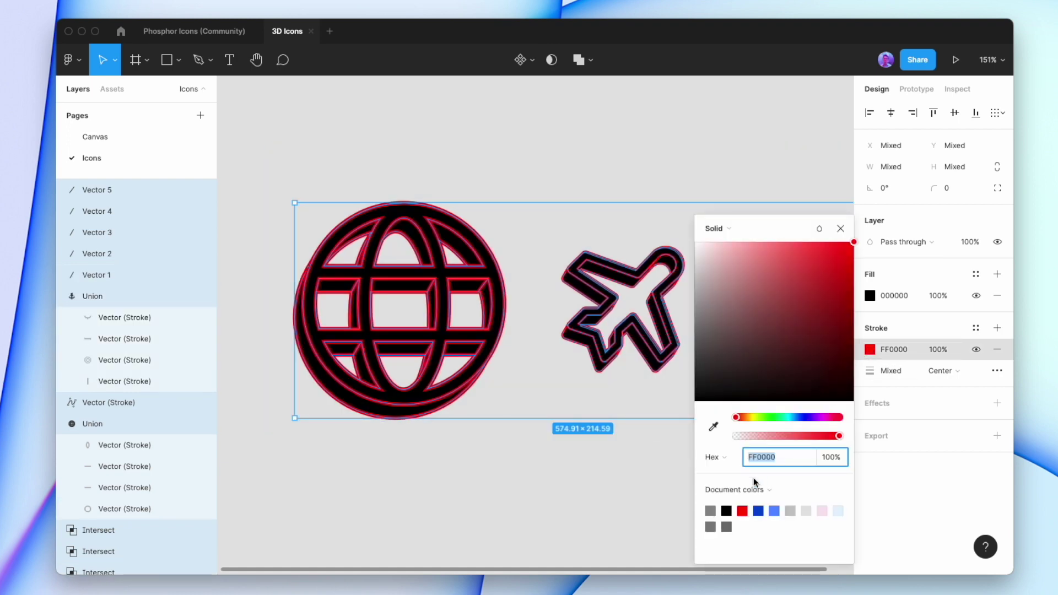
Give the icons a 0048D3 outline and 518CFF fill, then view the Canvas page
{"action": "left_click", "coordinate": [760, 511]}
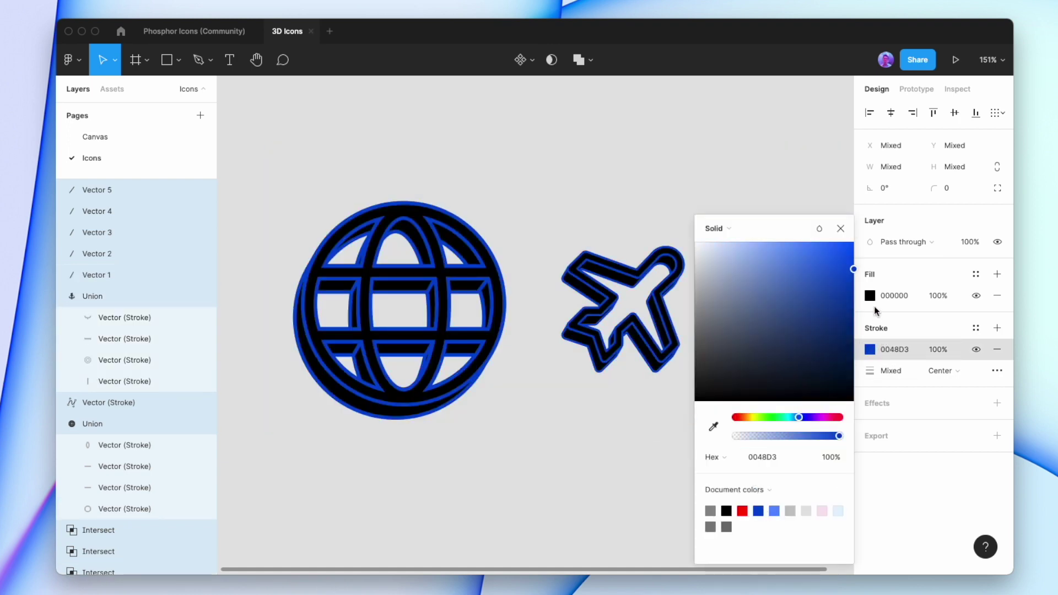
{"action": "left_click", "coordinate": [869, 296]}
{"action": "left_click", "coordinate": [771, 510]}
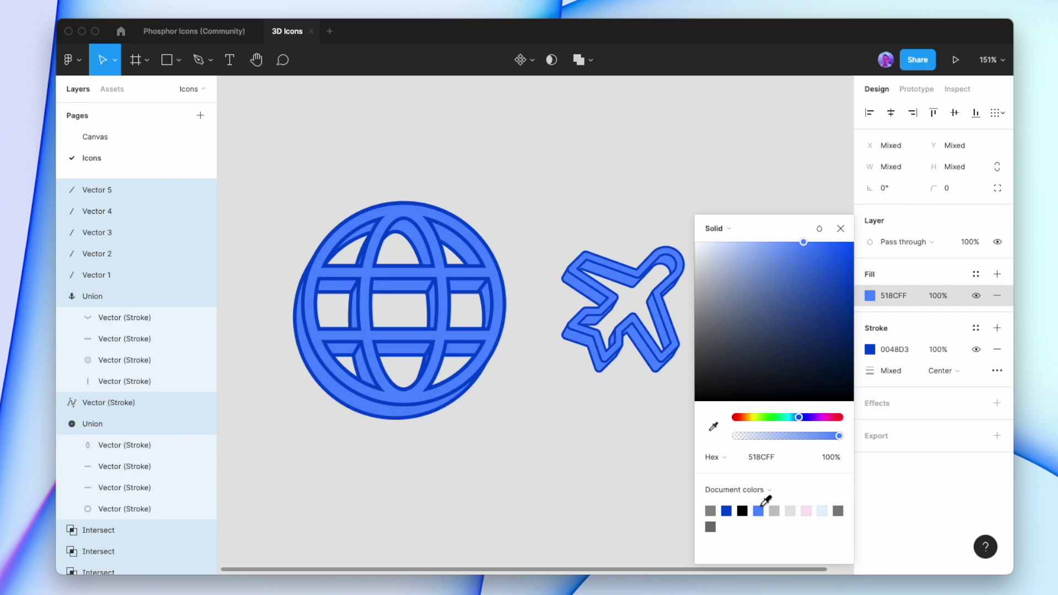
{"action": "key", "text": "Escape"}
{"action": "key", "text": "shift+1"}
{"action": "left_click", "coordinate": [94, 136]}
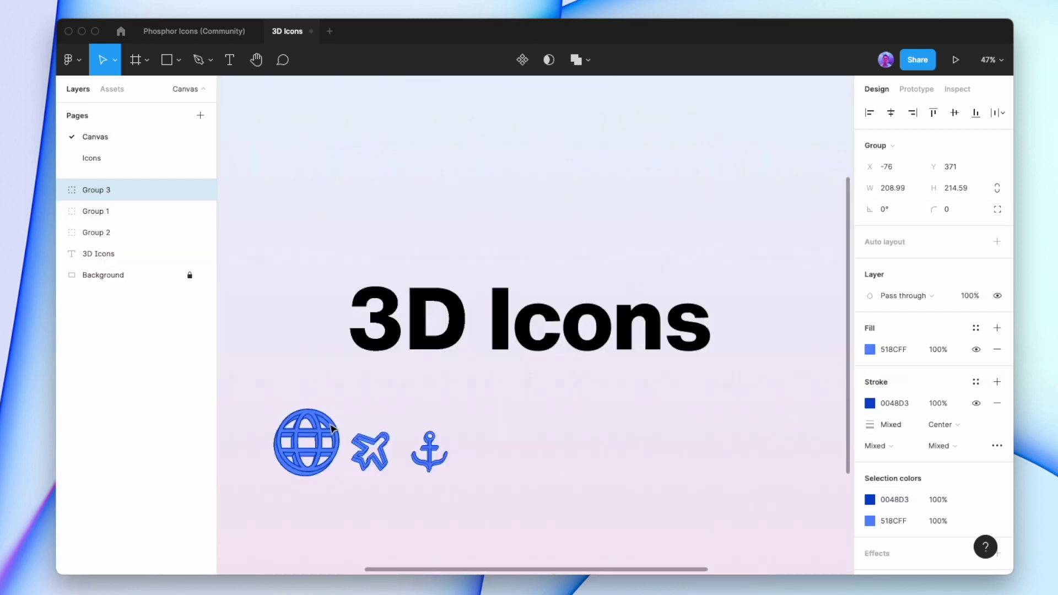
Place the globe above '3D', enlarge the airplane under the title, and scale the anchor beside 'Icons'
{"action": "left_click_drag", "start_coordinate": [332, 429], "coordinate": [383, 250]}
{"action": "mouse_move", "coordinate": [371, 451]}
{"action": "left_mouse_down"}
{"action": "mouse_move", "coordinate": [468, 358]}
{"action": "mouse_move", "coordinate": [427, 316]}
{"action": "left_mouse_up"}
{"action": "key", "text": "k"}
{"action": "left_click_drag", "start_coordinate": [458, 357], "coordinate": [480, 376]}
{"action": "left_click_drag", "start_coordinate": [430, 441], "coordinate": [631, 266]}
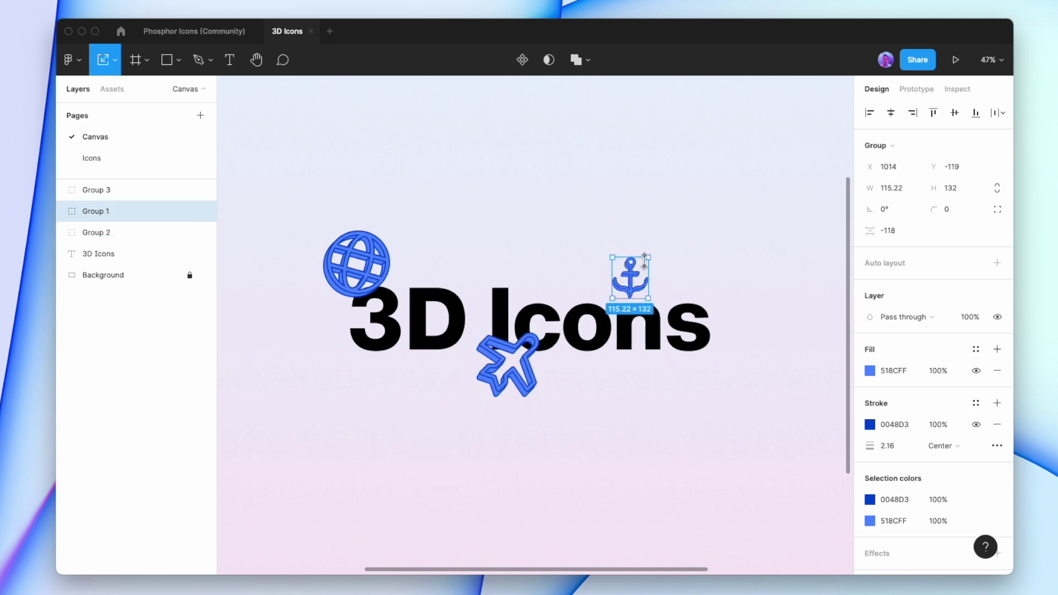
{"action": "left_click_drag", "start_coordinate": [612, 214], "coordinate": [621, 223]}
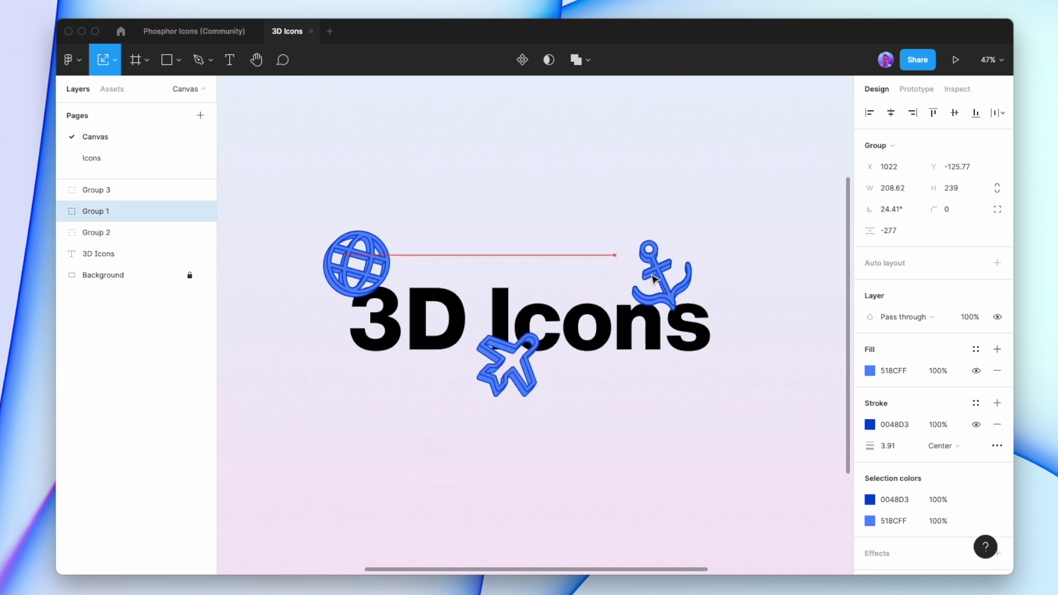